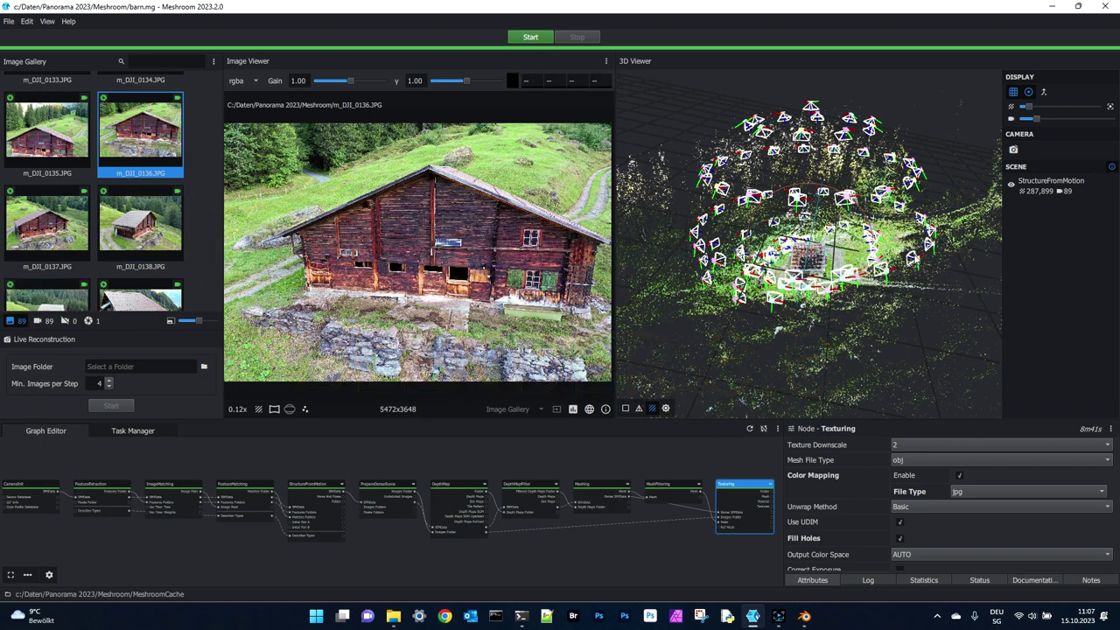
# Orbit the Meshroom point cloud to a low side-on view, then bring up the project's Meshroom folder window.
pyautogui.moveTo(920, 285)
pyautogui.mouseDown()
pyautogui.moveTo(906, 289)
pyautogui.moveTo(928, 293)
pyautogui.moveTo(920, 287)
pyautogui.mouseUp()
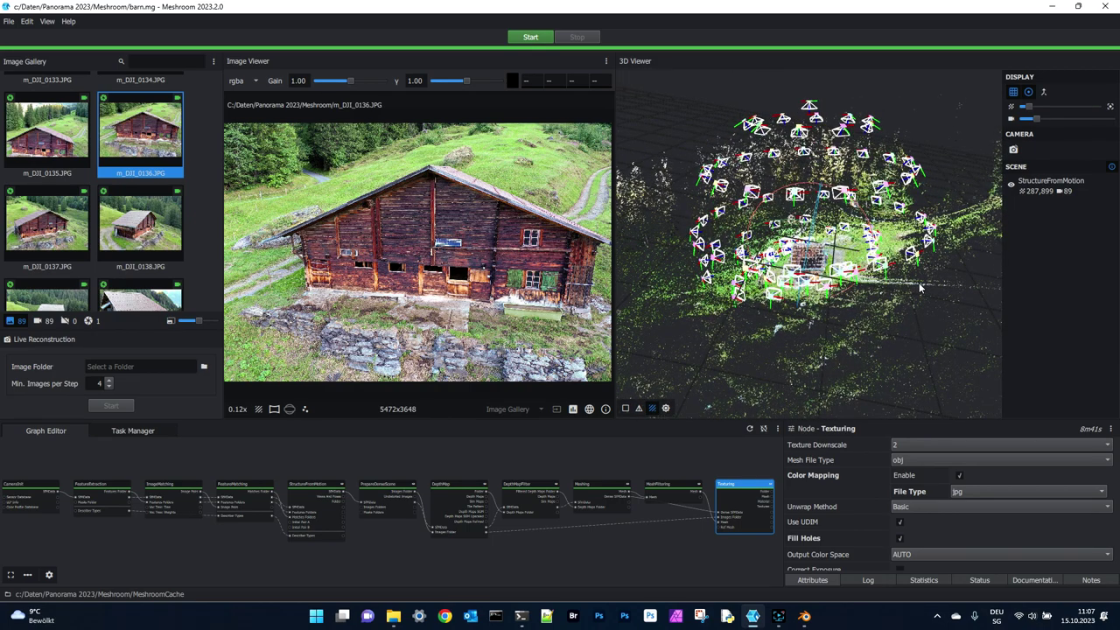
pyautogui.moveTo(920, 287); pyautogui.dragTo(961, 277)
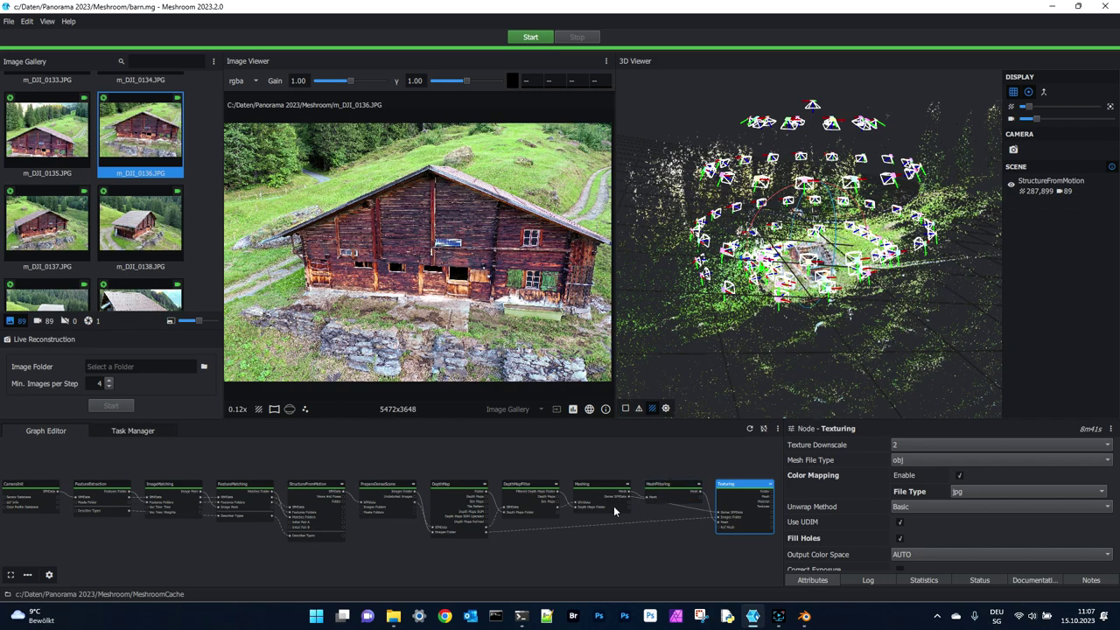
pyautogui.moveTo(394, 617)
pyautogui.click(341, 567)
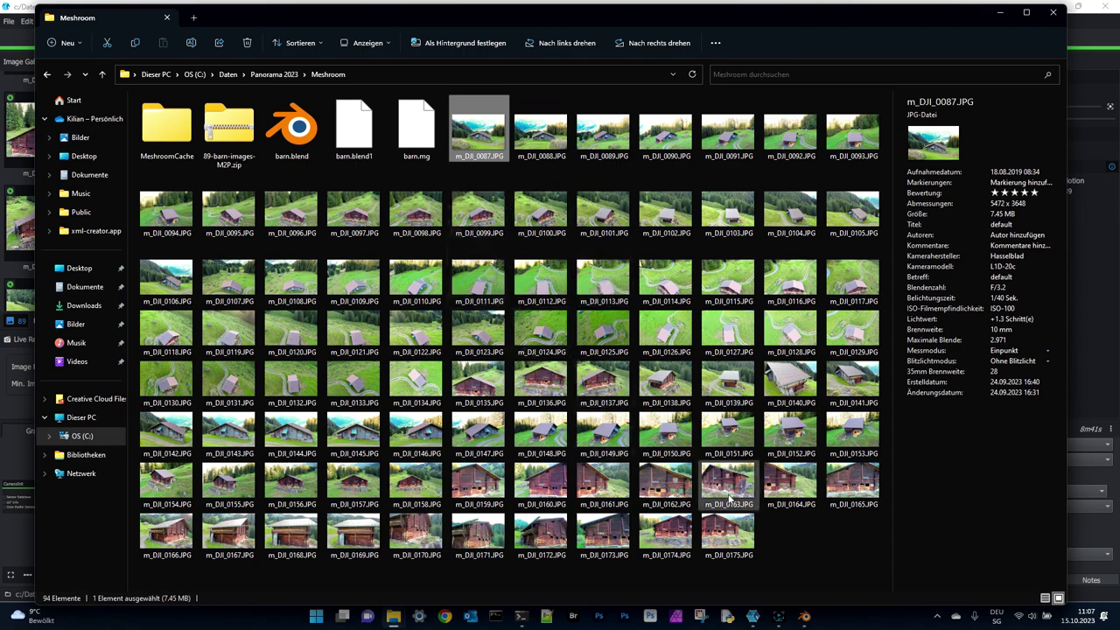
# Shift-click the last image to select all 89 drone JPGs in the Meshroom folder.
pyautogui.keyDown('shift'); pyautogui.click(728, 533); pyautogui.keyUp('shift')
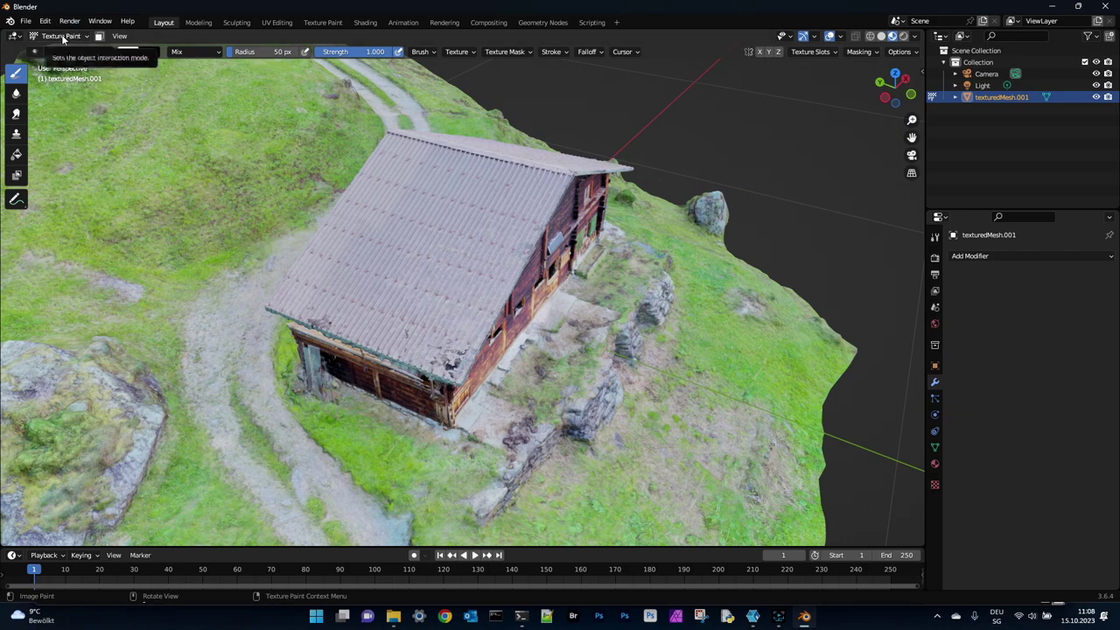
# Orbit the Blender viewport to look down on the textured barn, then return to Meshroom.
pyautogui.moveTo(884, 97)
pyautogui.mouseDown()
pyautogui.moveTo(903, 131)
pyautogui.moveTo(845, 89)
pyautogui.moveTo(705, 87)
pyautogui.moveTo(687, 121)
pyautogui.moveTo(895, 92)
pyautogui.mouseUp()
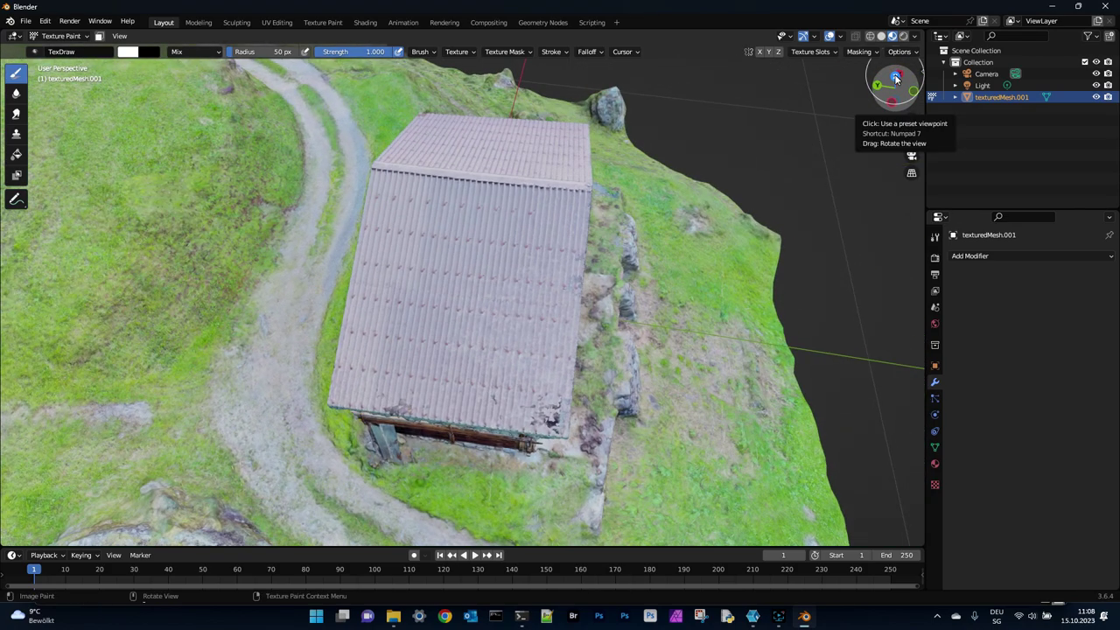
pyautogui.hotkey('alt', 'Tab')
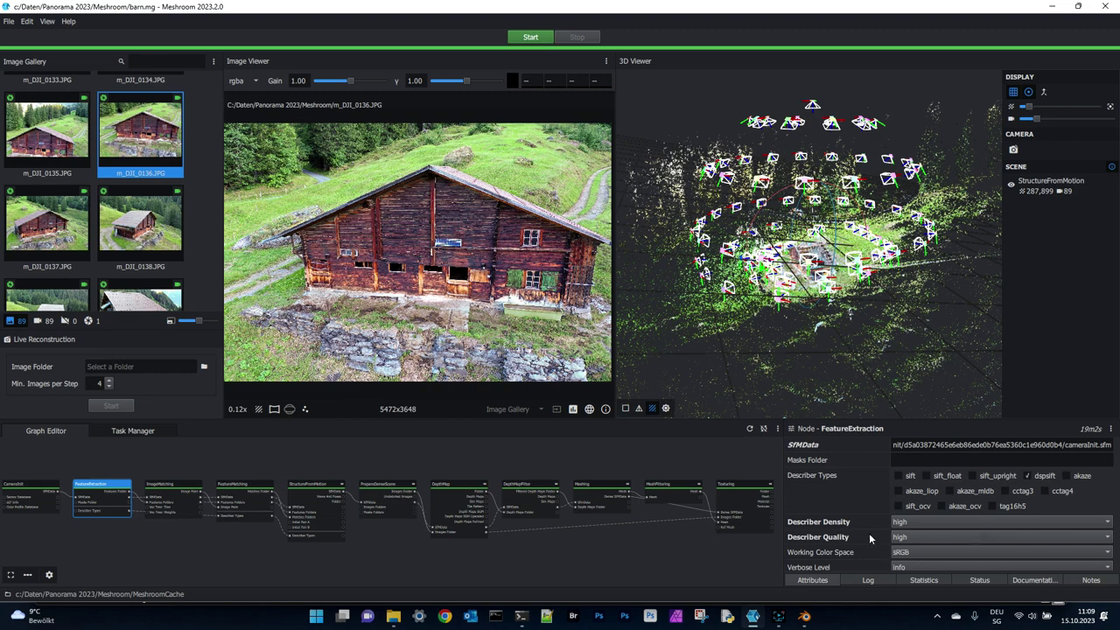
# Keep FeatureExtraction's Describer Density at high and display the Meshing node's attributes.
pyautogui.click(916, 521)
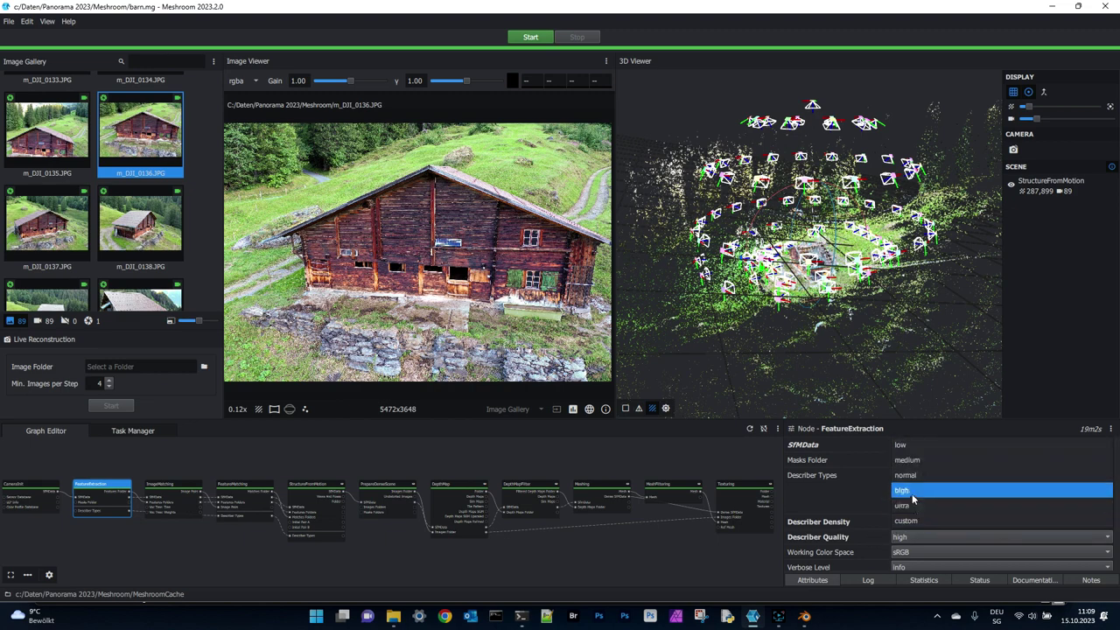
pyautogui.click(859, 500)
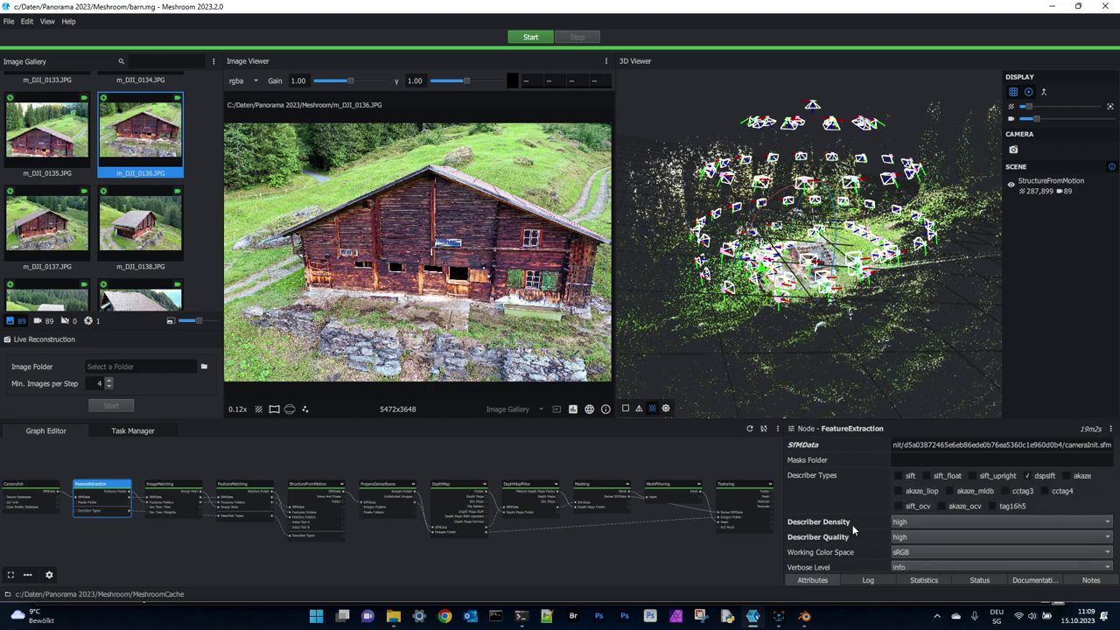
pyautogui.moveTo(838, 543)
pyautogui.click(596, 504)
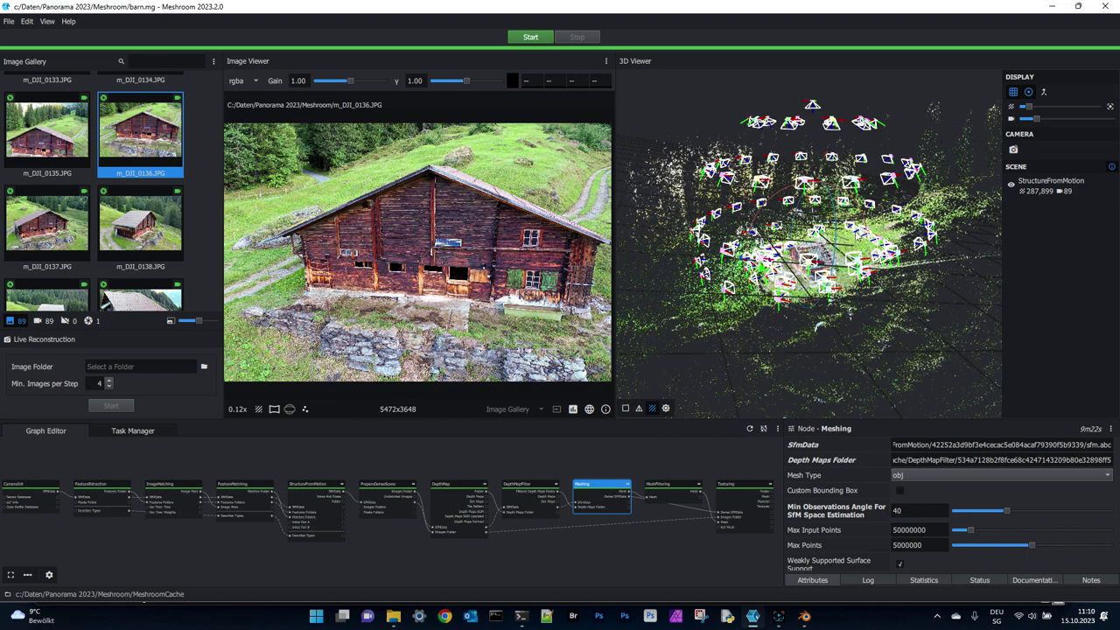
# Orbit the point cloud to a top-down view and back to an oblique angle to check the camera ring.
pyautogui.moveTo(820, 208); pyautogui.dragTo(884, 280)
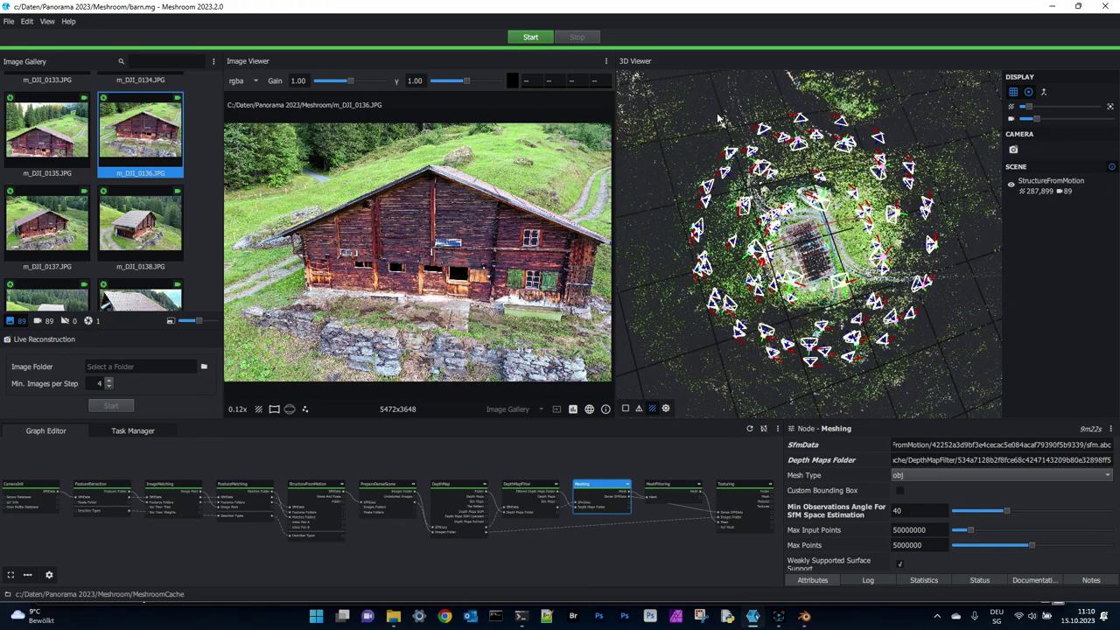
pyautogui.moveTo(838, 311); pyautogui.dragTo(838, 226)
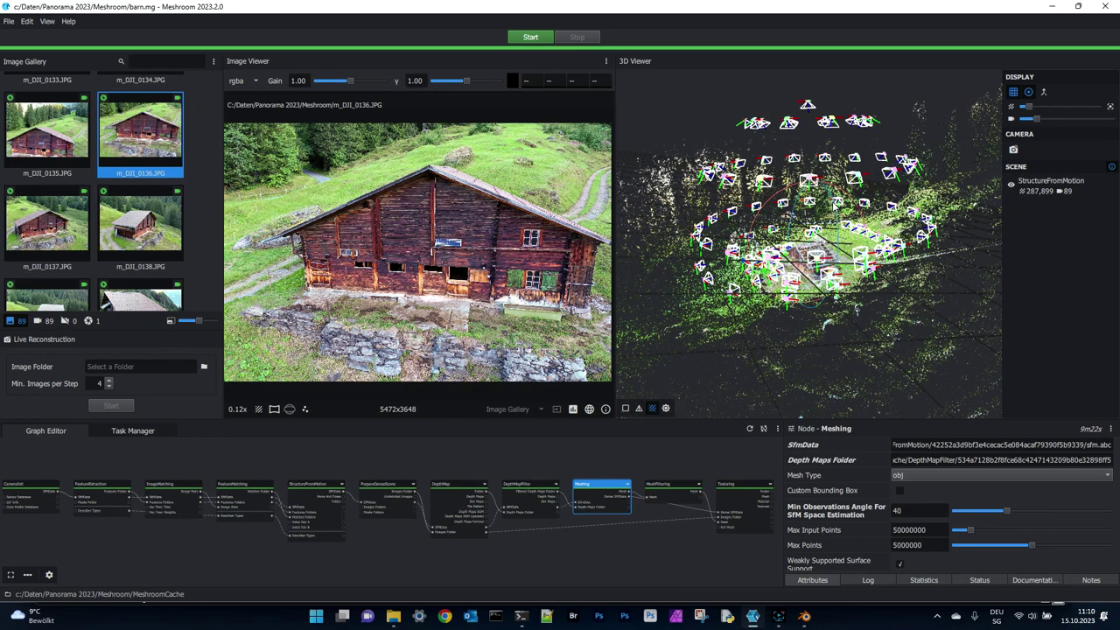
# Show the Texturing node's settings (Texture Side 8192, Texture Downscale 2) and scroll through them.
pyautogui.click(744, 520)
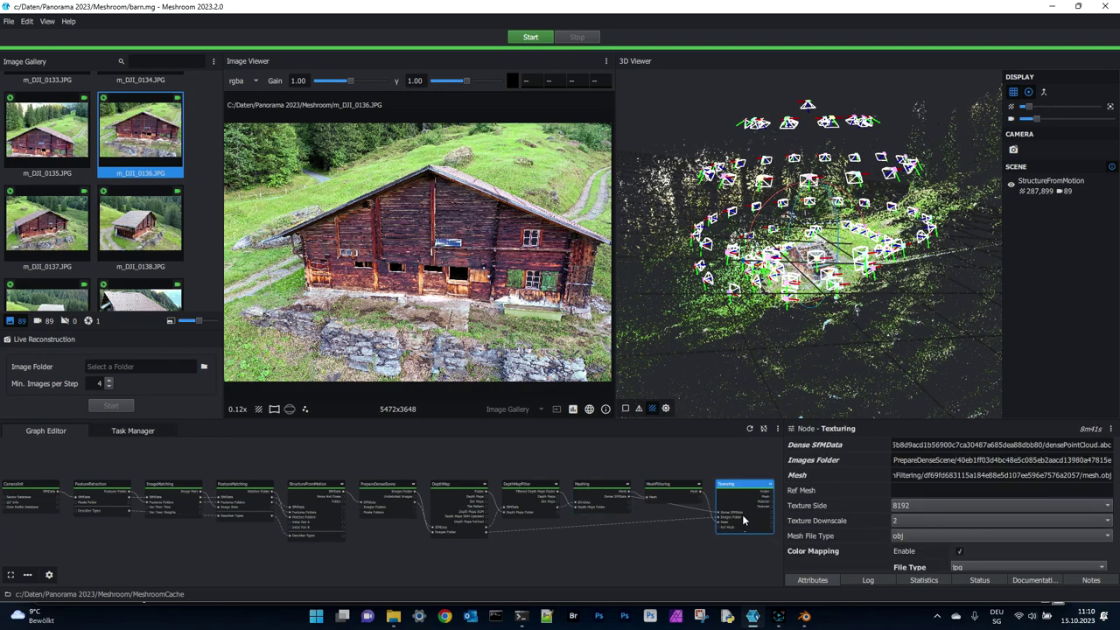
pyautogui.scroll(-3, 978, 507)
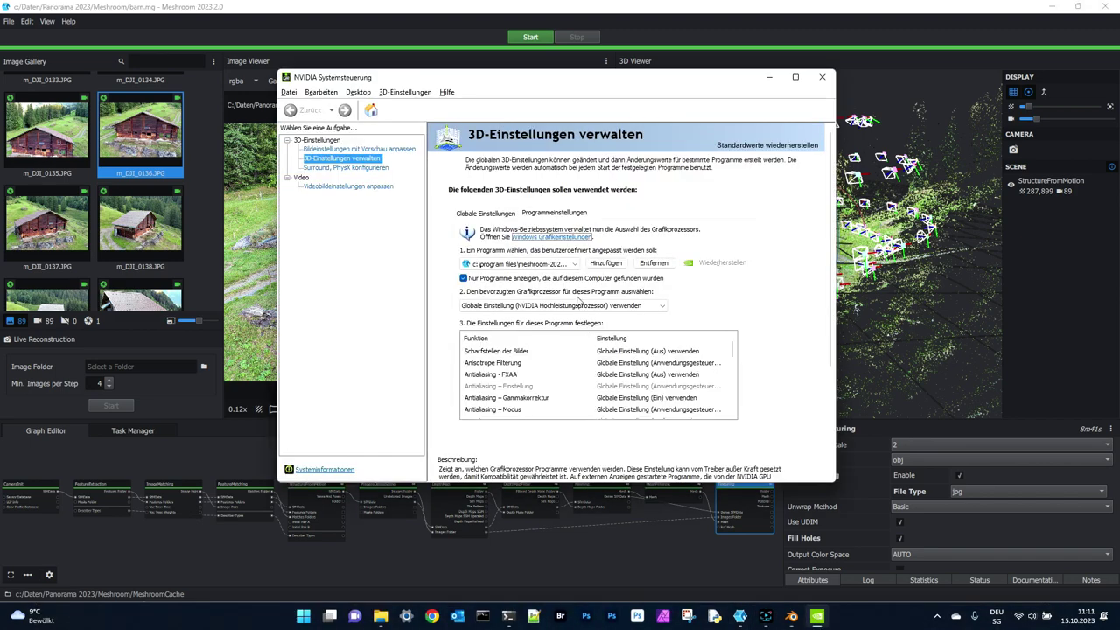
# Choose meshroom.exe in Program Settings and list its preferred graphics processor options.
pyautogui.click(561, 267)
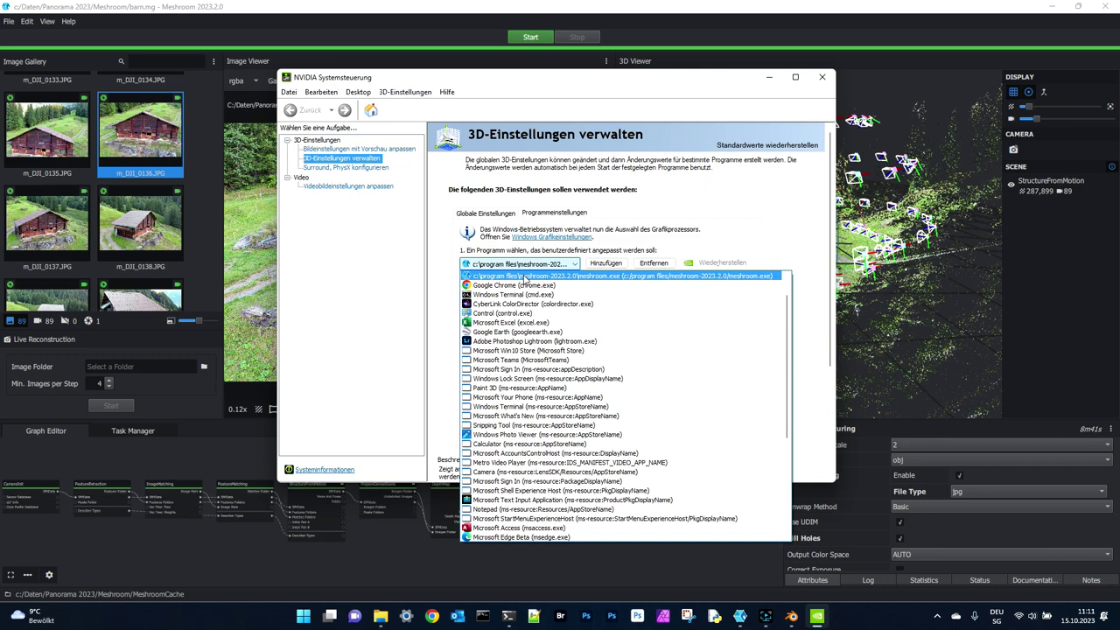
pyautogui.click(525, 277)
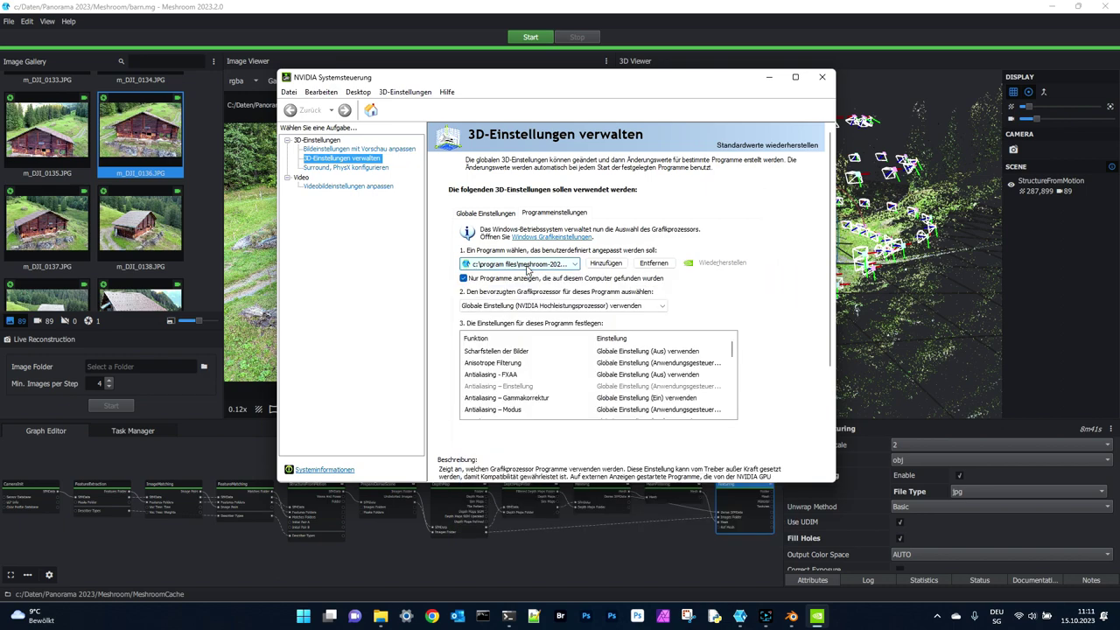
pyautogui.click(535, 305)
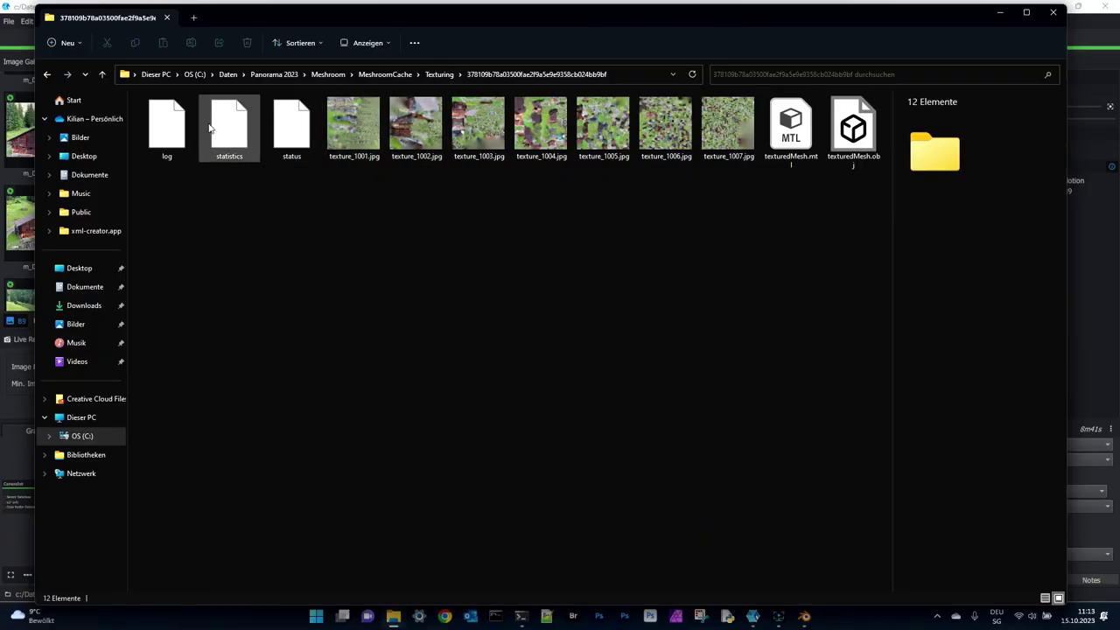
# Select texturedMesh.obj in the Texturing cache folder to see its 306 MB size.
pyautogui.click(850, 141)
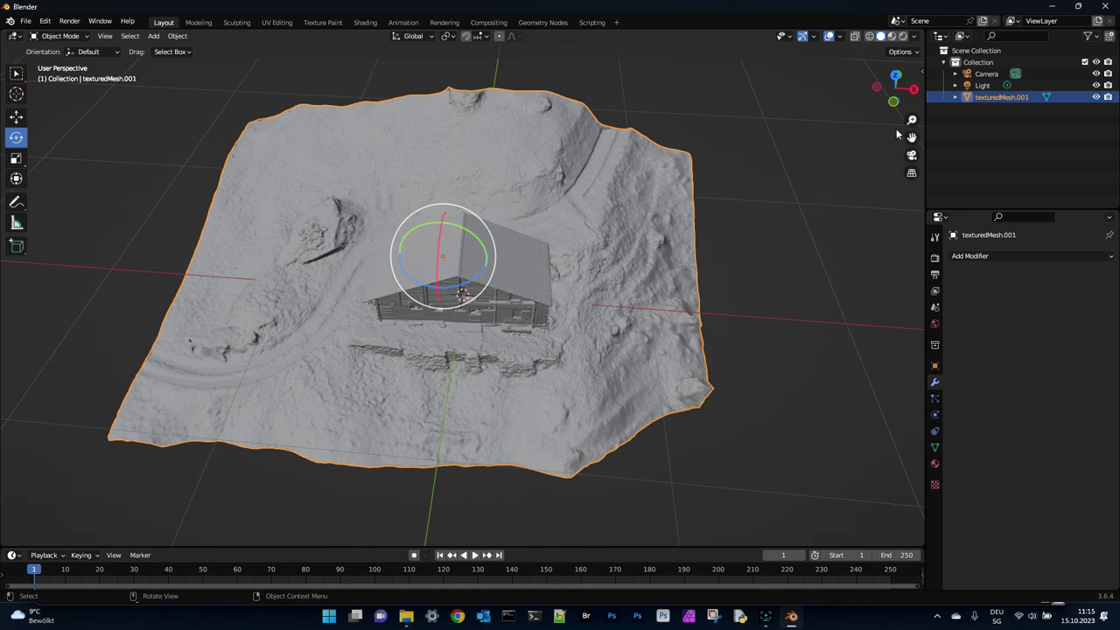
# Orbit around the terrain mesh and try the Move and Rotate tools, ending on Move.
pyautogui.moveTo(894, 85); pyautogui.dragTo(770, 92)
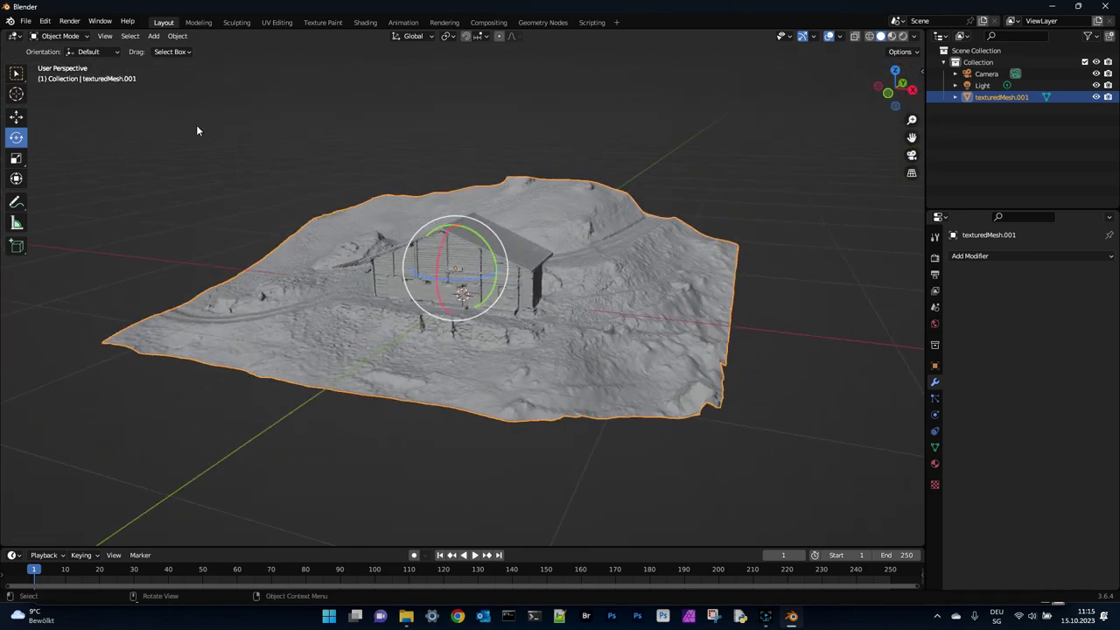
pyautogui.click(16, 116)
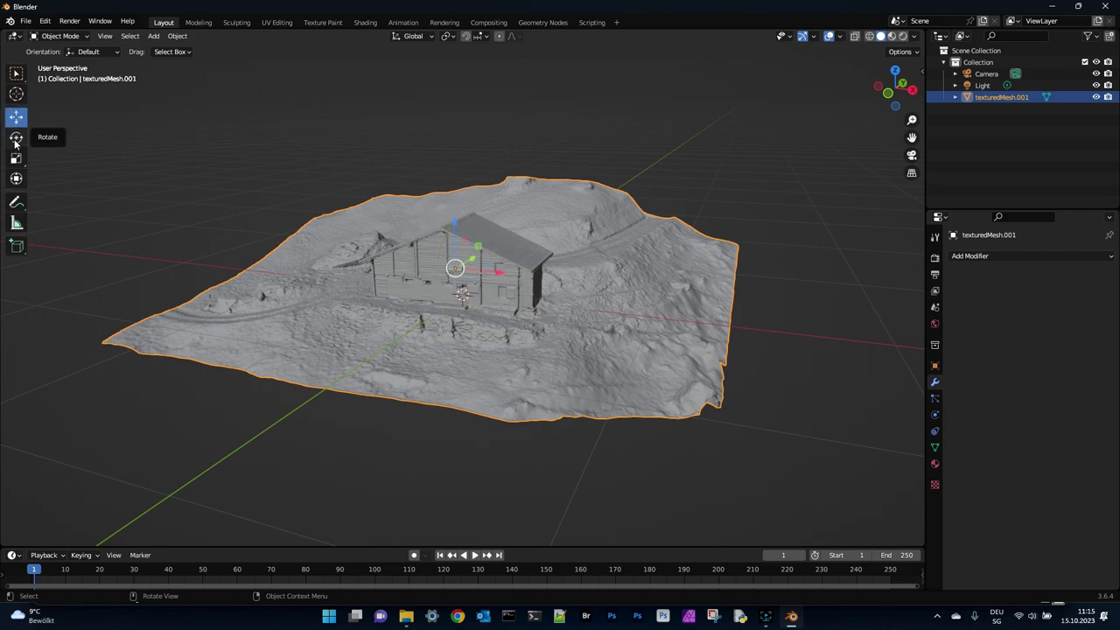
pyautogui.click(15, 139)
pyautogui.click(15, 121)
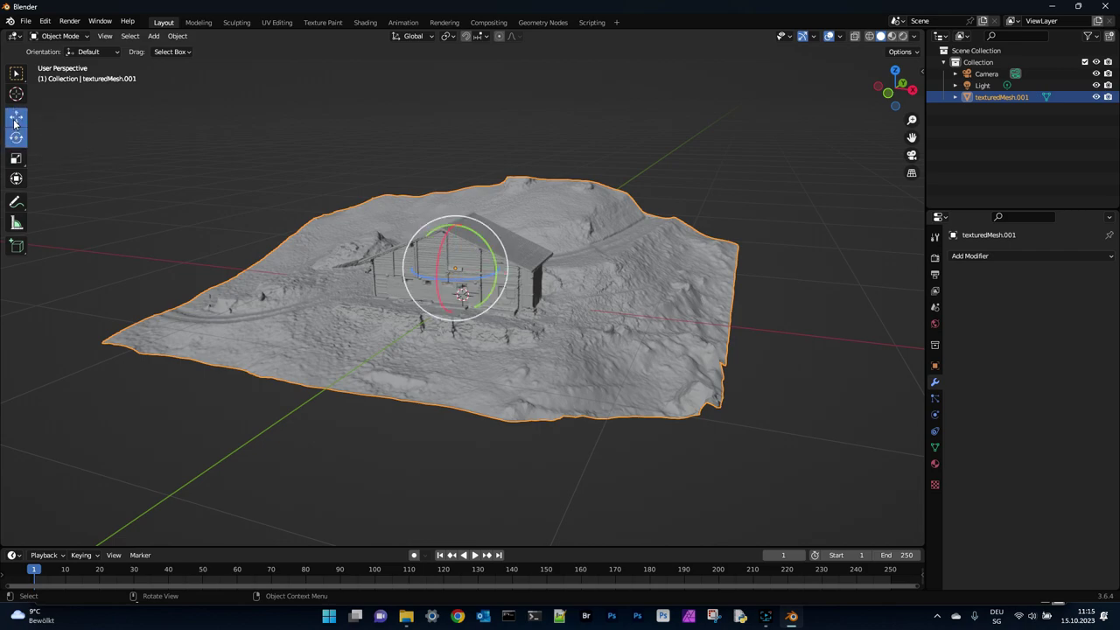
# Set texturedMesh.001's origin to Origin to Center of Mass (Surface).
pyautogui.click(177, 35)
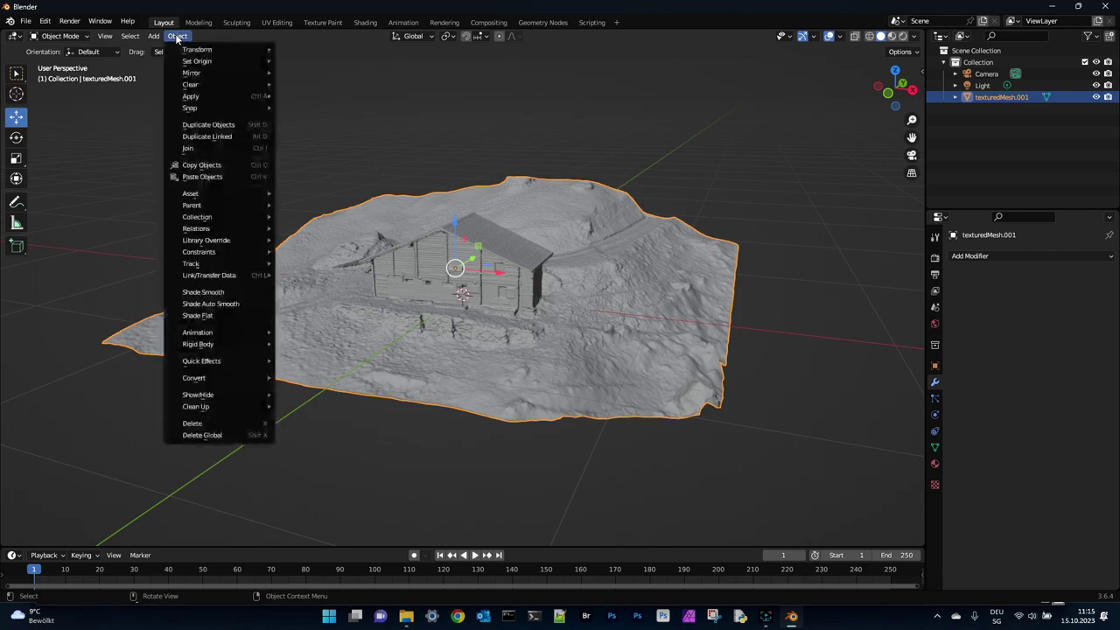
pyautogui.moveTo(188, 63)
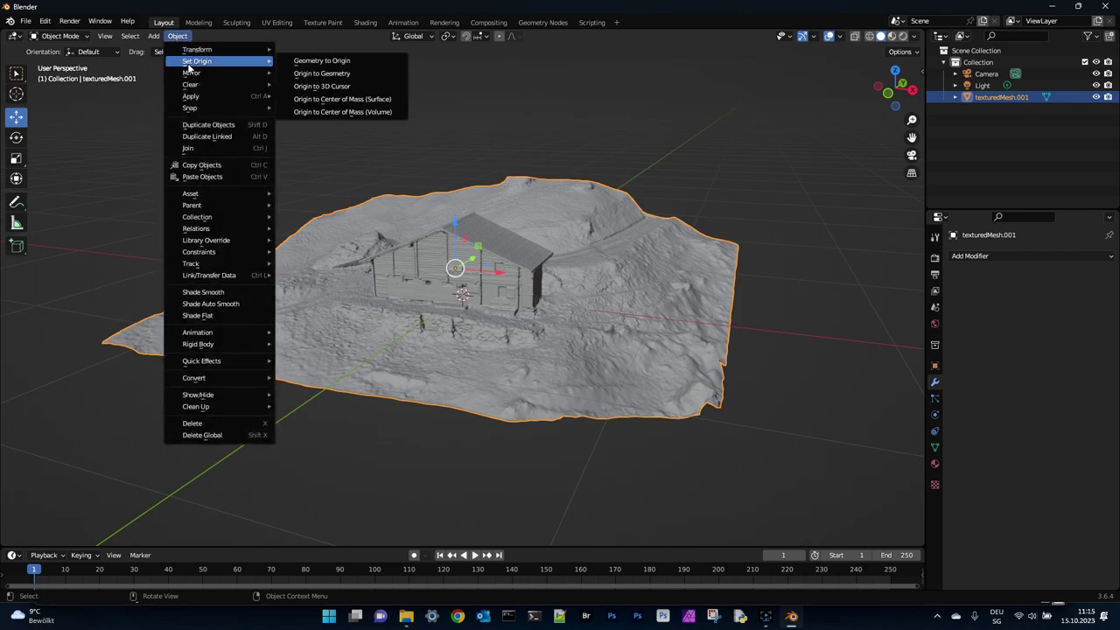
pyautogui.click(322, 99)
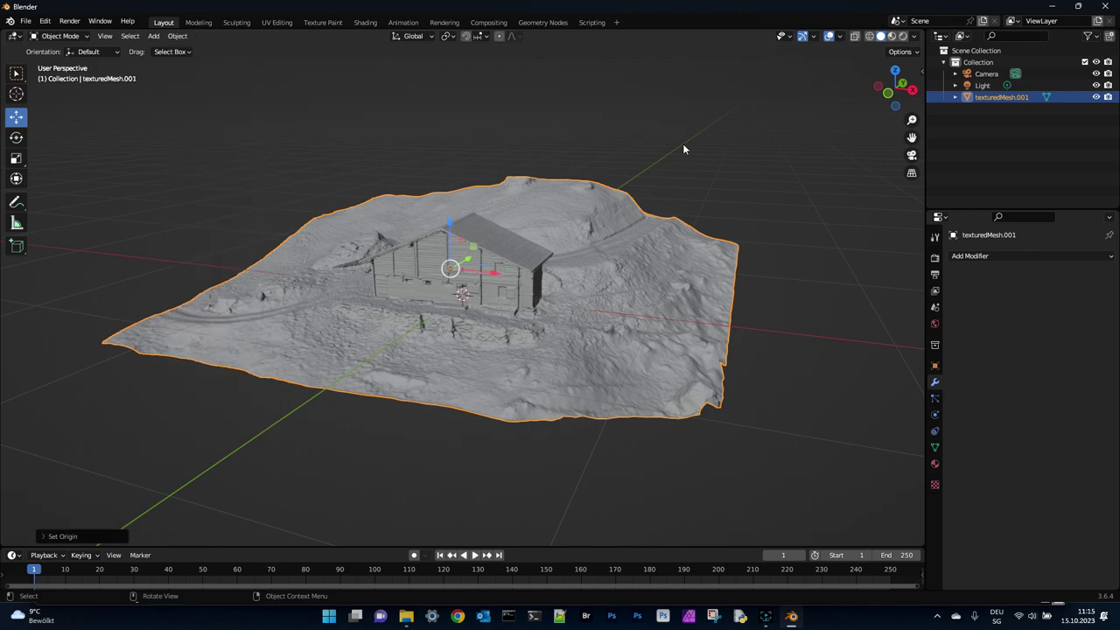
# Enter Edit Mode with all geometry selected, zoom and pan onto the barn wall, and view Add Modifier.
pyautogui.press('Tab')
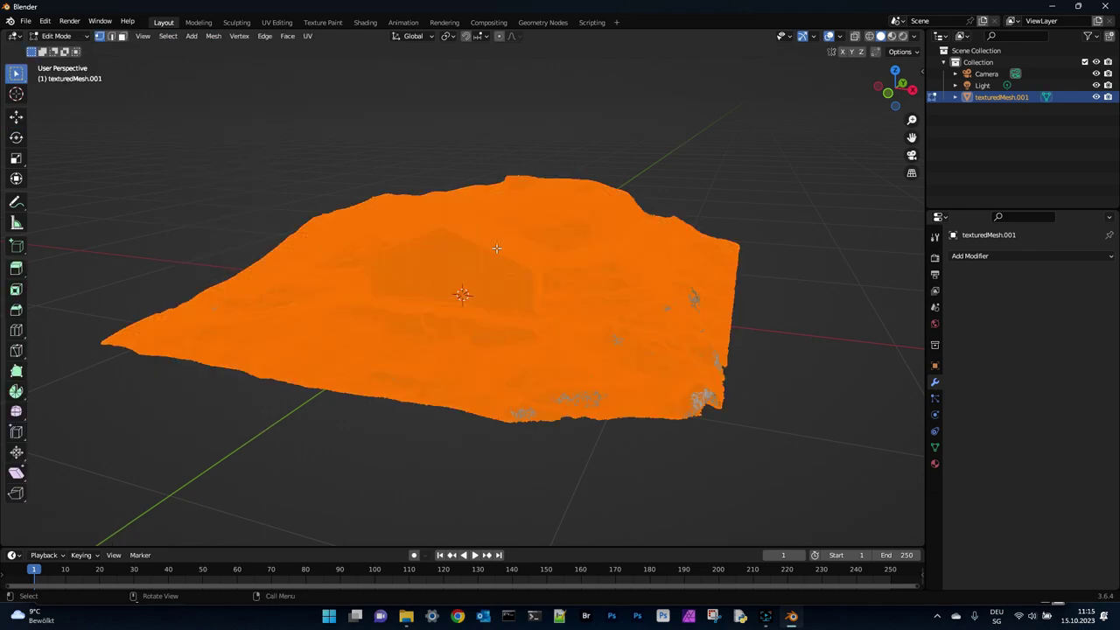
pyautogui.scroll(10, 497, 249)
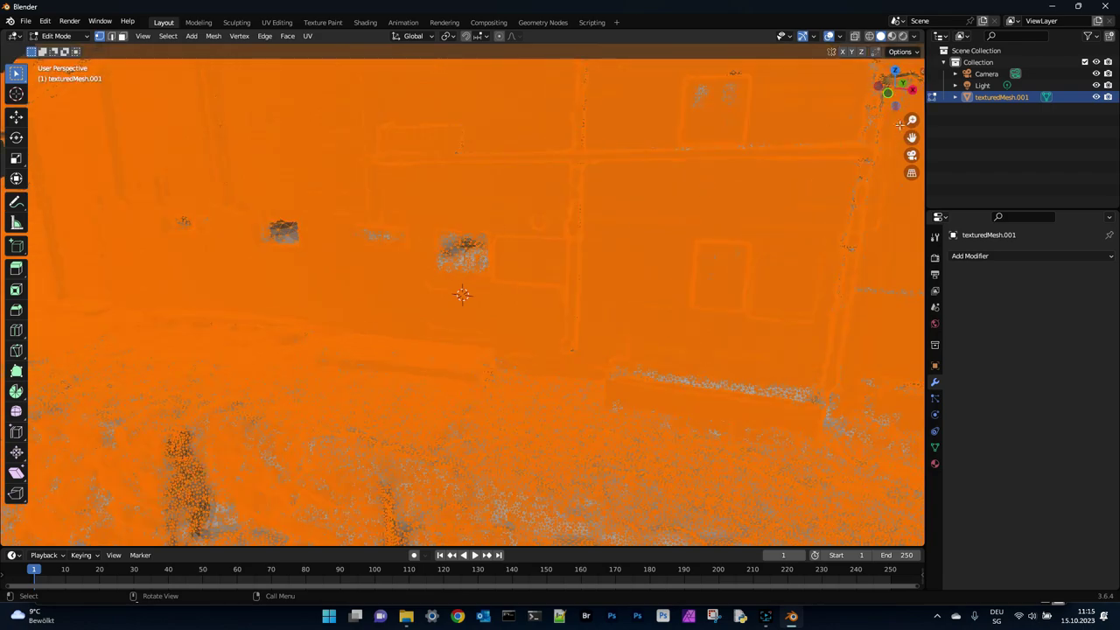
pyautogui.moveTo(911, 137); pyautogui.dragTo(1019, 316)
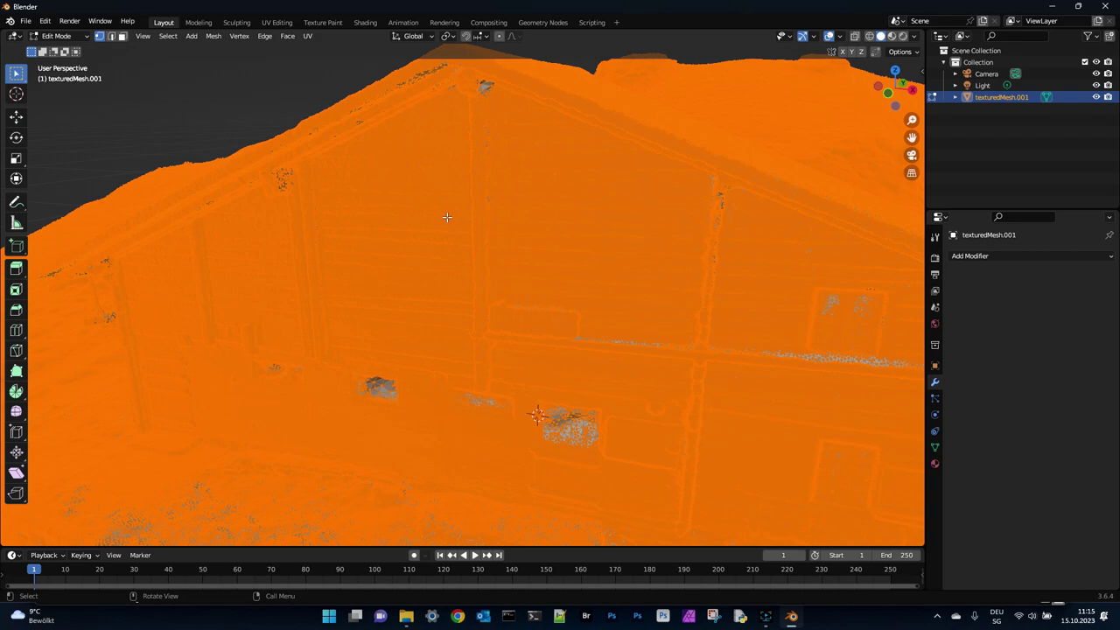
pyautogui.click(1005, 256)
# Return texturedMesh.001 to Object Mode with Material Preview shading, then orbit around the barn roof.
pyautogui.click(56, 36)
pyautogui.click(64, 50)
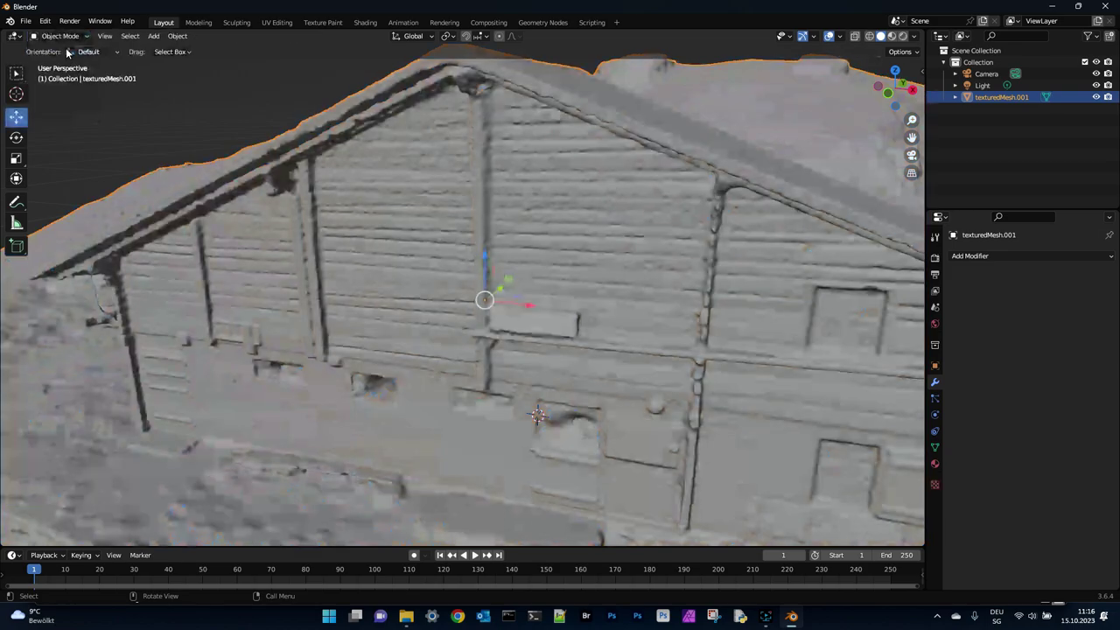
pyautogui.click(892, 36)
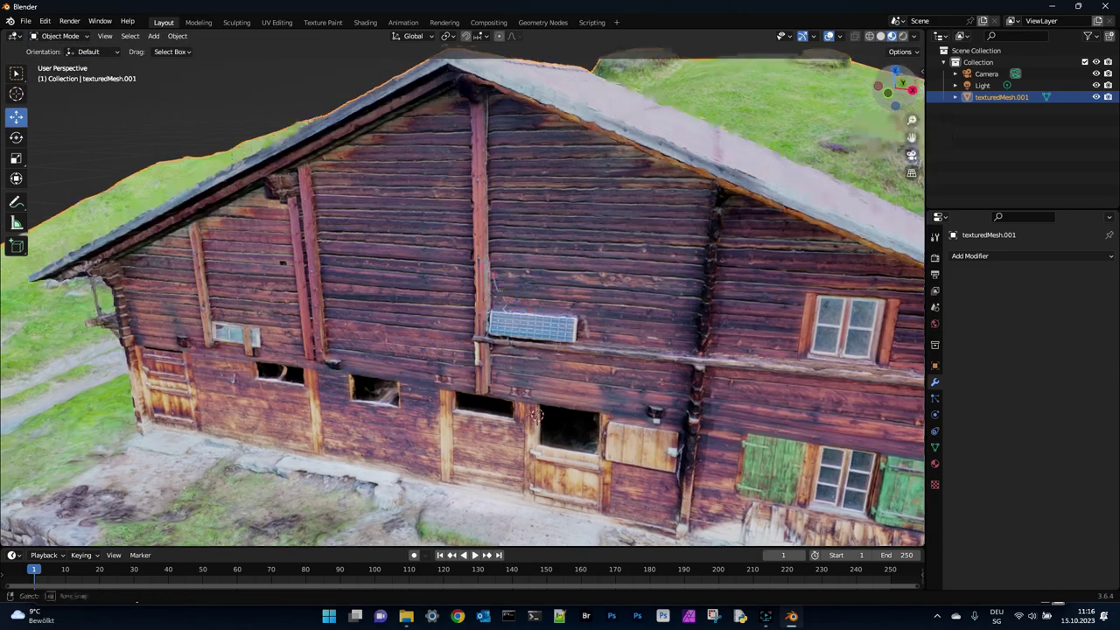
pyautogui.moveTo(464, 289); pyautogui.dragTo(530, 421, button='middle')
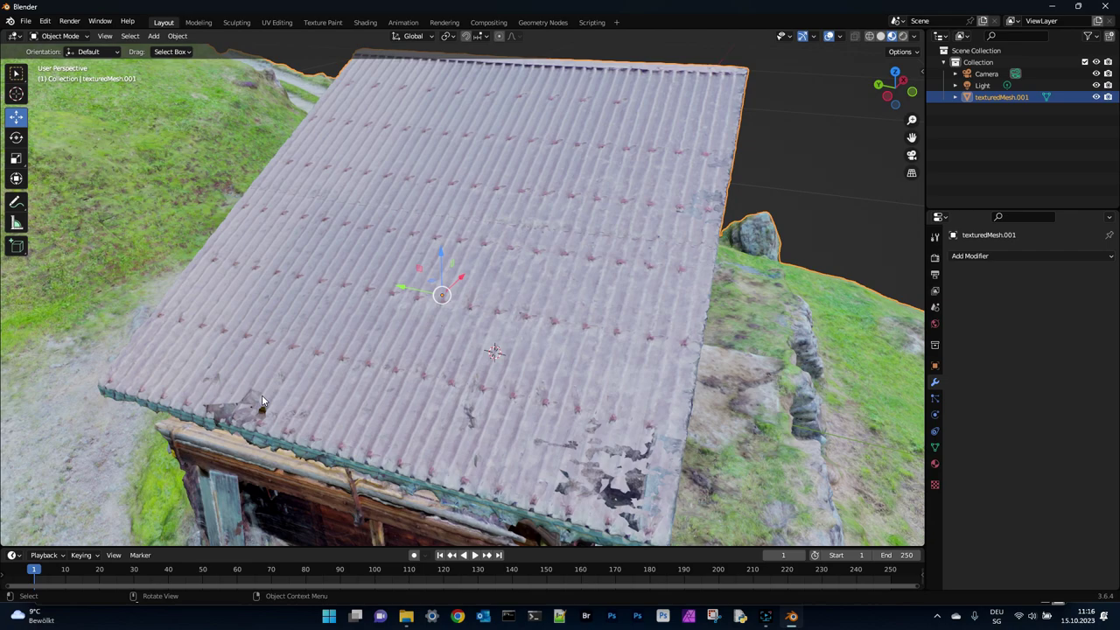
pyautogui.moveTo(261, 395); pyautogui.dragTo(464, 323, button='middle')
pyautogui.scroll(-2, 464, 329)
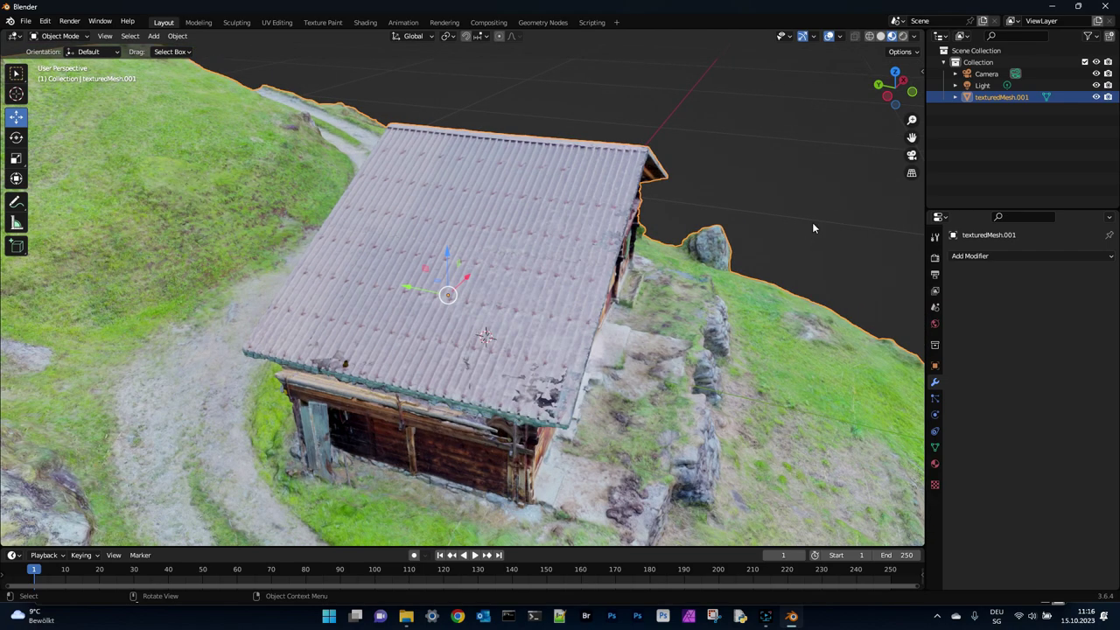
# Switch the barn mesh to Texture Paint mode and brush over the dark roof edge.
pyautogui.click(64, 39)
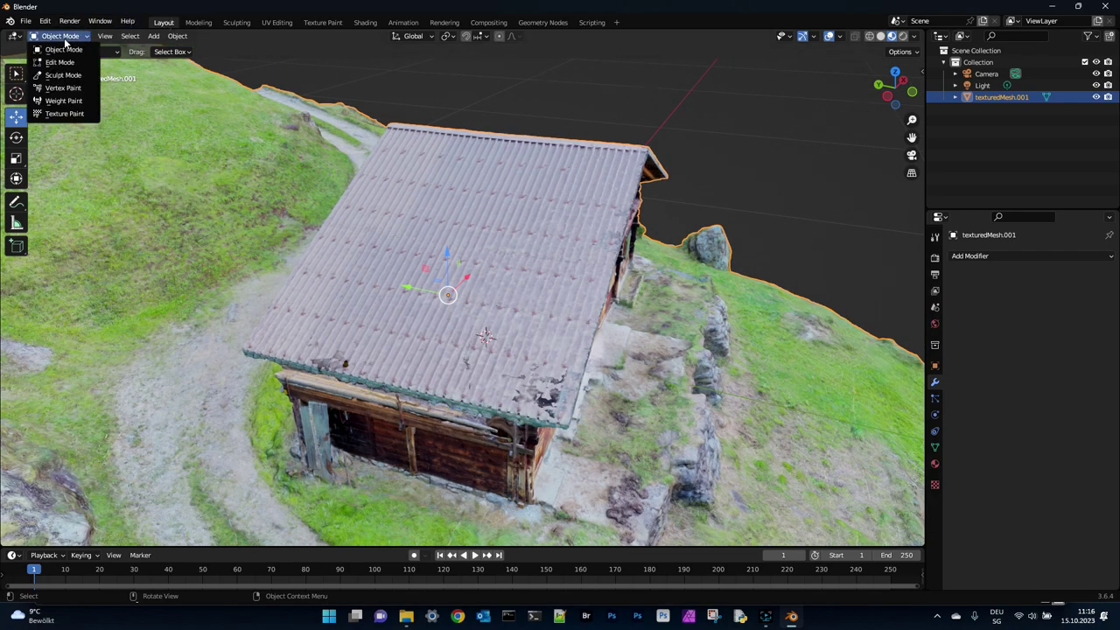
pyautogui.click(60, 116)
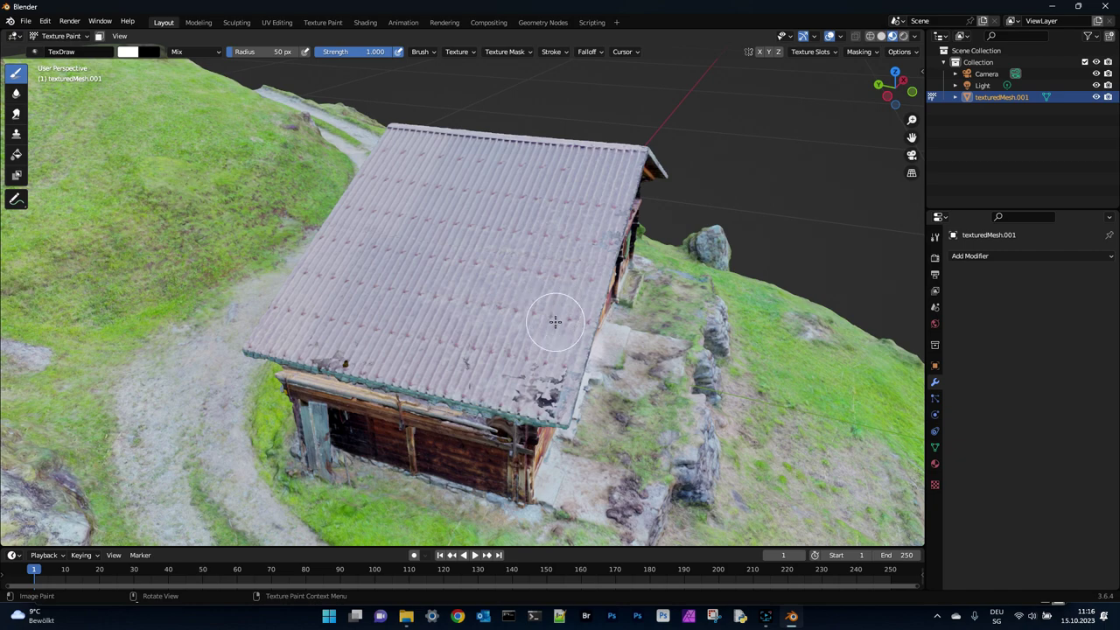
pyautogui.moveTo(544, 382); pyautogui.dragTo(545, 390)
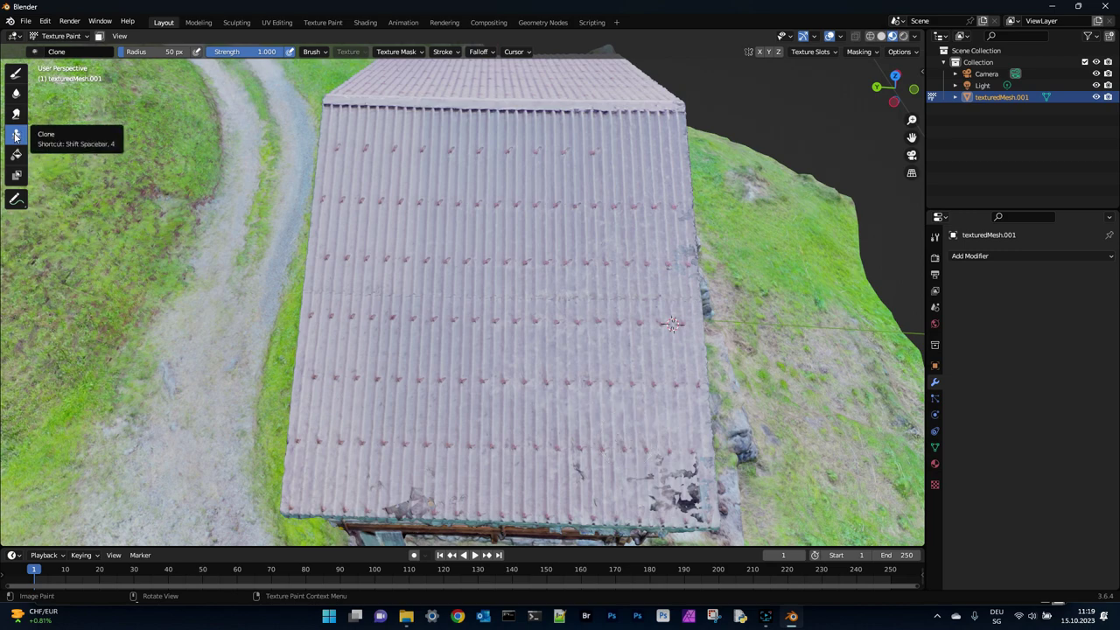
# Zoom in on the roof and set the clone source on clean corrugated roof texture.
pyautogui.keyDown('ctrl'); pyautogui.click(667, 265); pyautogui.keyUp('ctrl')
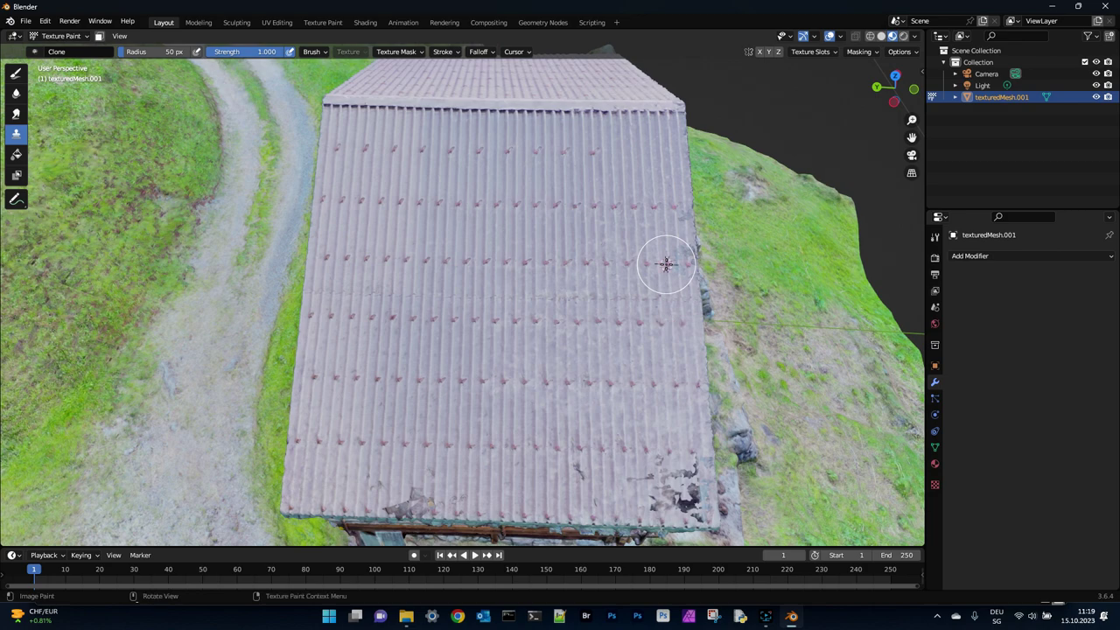
pyautogui.keyDown('ctrl'); pyautogui.click(674, 324); pyautogui.keyUp('ctrl')
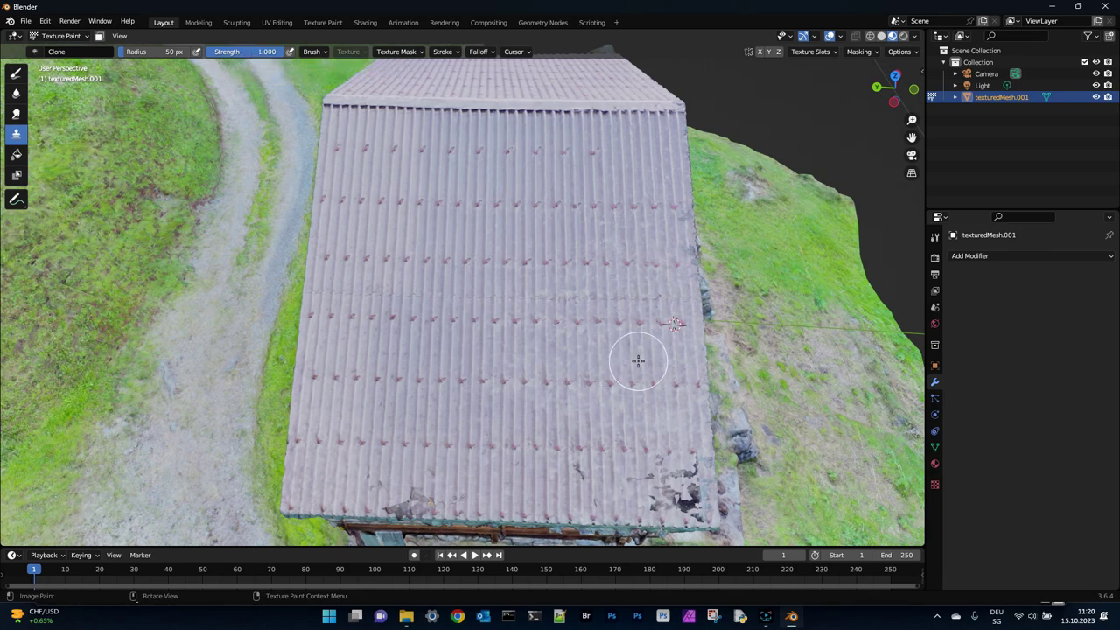
pyautogui.moveTo(638, 358)
pyautogui.keyDown('ctrl'); pyautogui.mouseDown(button='middle')
pyautogui.moveTo(711, 258)
pyautogui.moveTo(724, 388)
pyautogui.mouseUp(button='middle'); pyautogui.keyUp('ctrl')
pyautogui.keyDown('ctrl'); pyautogui.click(737, 332); pyautogui.keyUp('ctrl')
pyautogui.keyDown('ctrl'); pyautogui.click(695, 334); pyautogui.keyUp('ctrl')
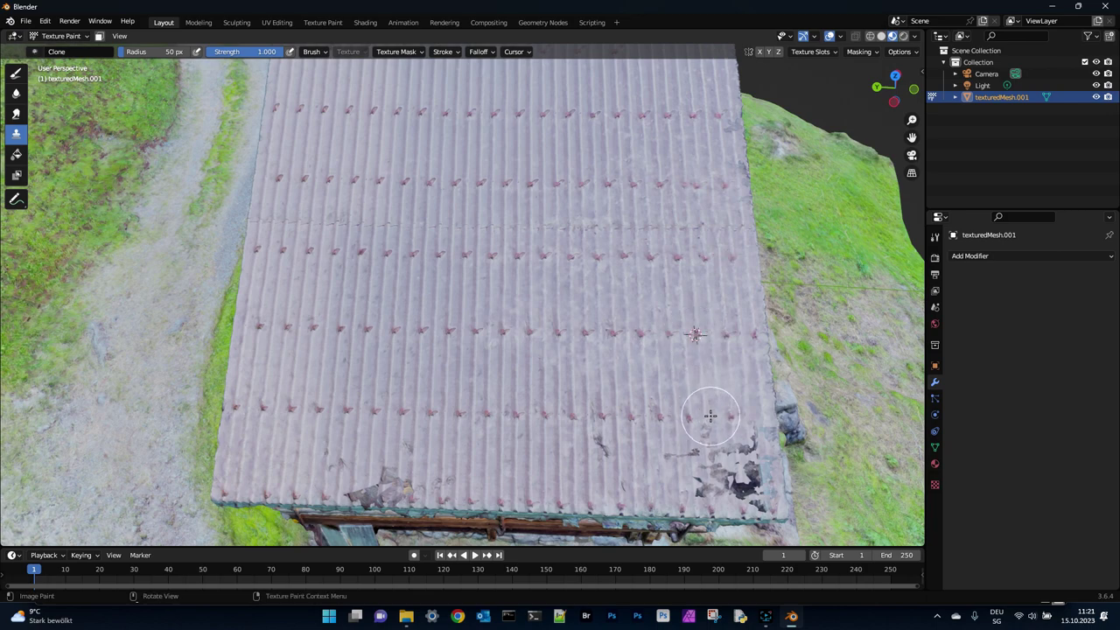
pyautogui.keyDown('ctrl'); pyautogui.click(706, 371); pyautogui.keyUp('ctrl')
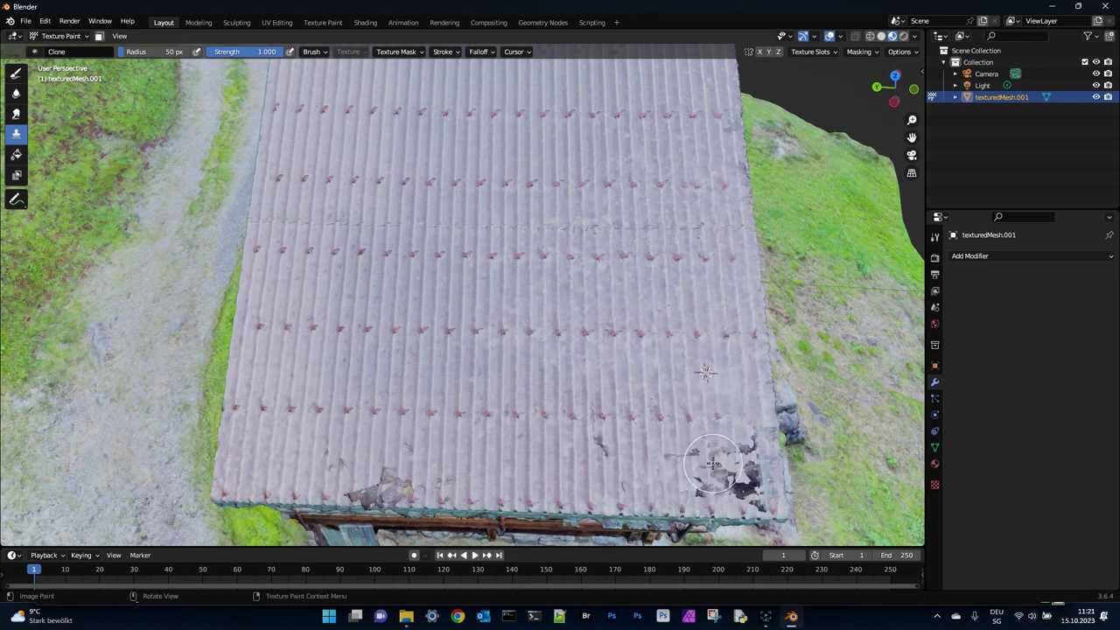
# Paint clean roof texture over the dark patches at the roof's lower-right corner.
pyautogui.moveTo(714, 464)
pyautogui.mouseDown()
pyautogui.moveTo(740, 483)
pyautogui.moveTo(754, 468)
pyautogui.moveTo(746, 450)
pyautogui.moveTo(750, 475)
pyautogui.mouseUp()
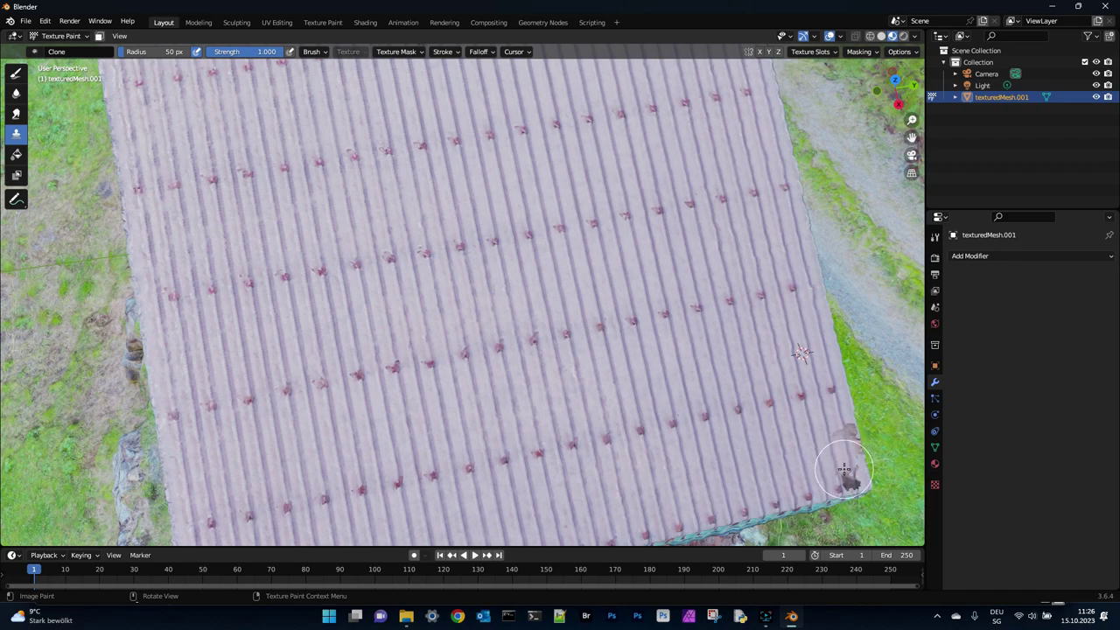
pyautogui.moveTo(844, 470); pyautogui.dragTo(836, 432)
pyautogui.scroll(-6, 674, 338)
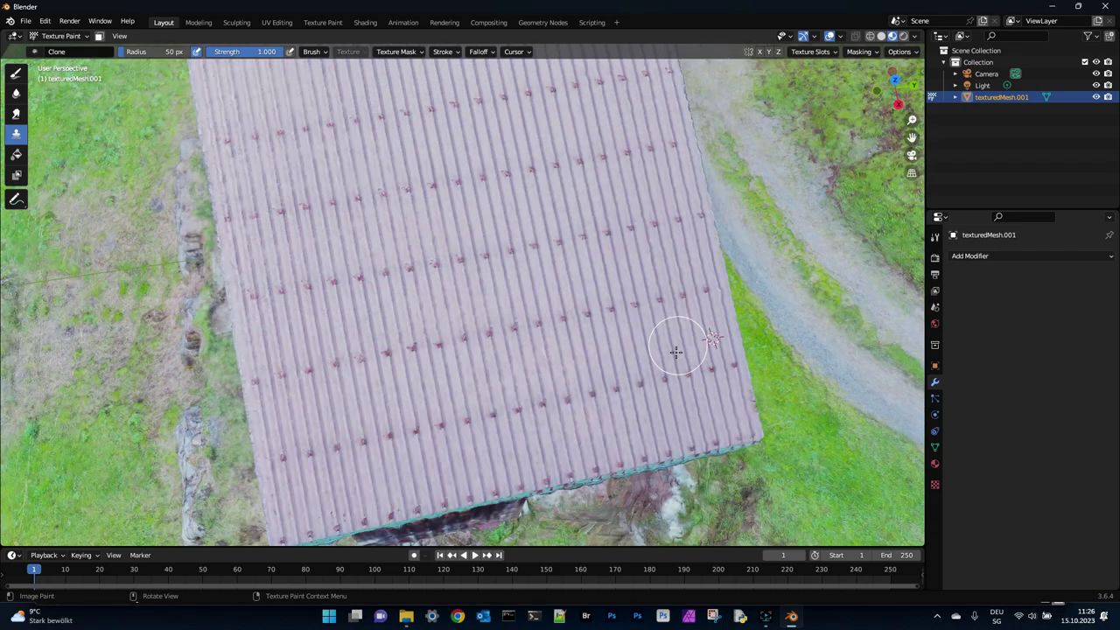
pyautogui.moveTo(902, 109)
pyautogui.mouseDown()
pyautogui.moveTo(814, 128)
pyautogui.moveTo(831, 130)
pyautogui.moveTo(836, 110)
pyautogui.mouseUp()
# Put the barn mesh back in Object Mode and inspect the front wall and roof up close.
pyautogui.click(61, 36)
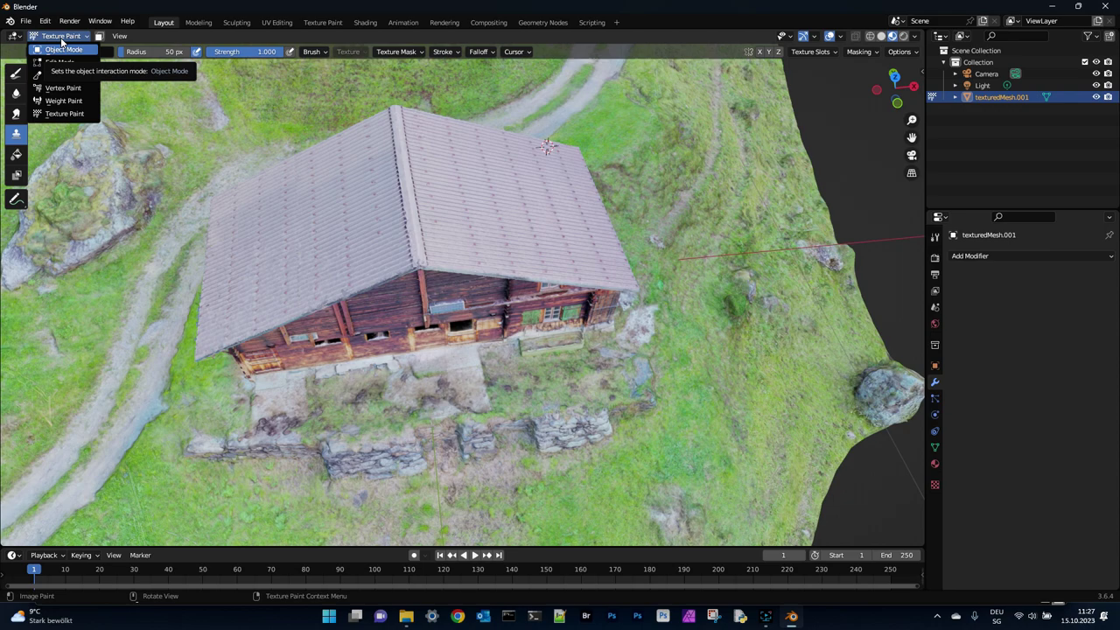
pyautogui.click(61, 36)
pyautogui.click(63, 49)
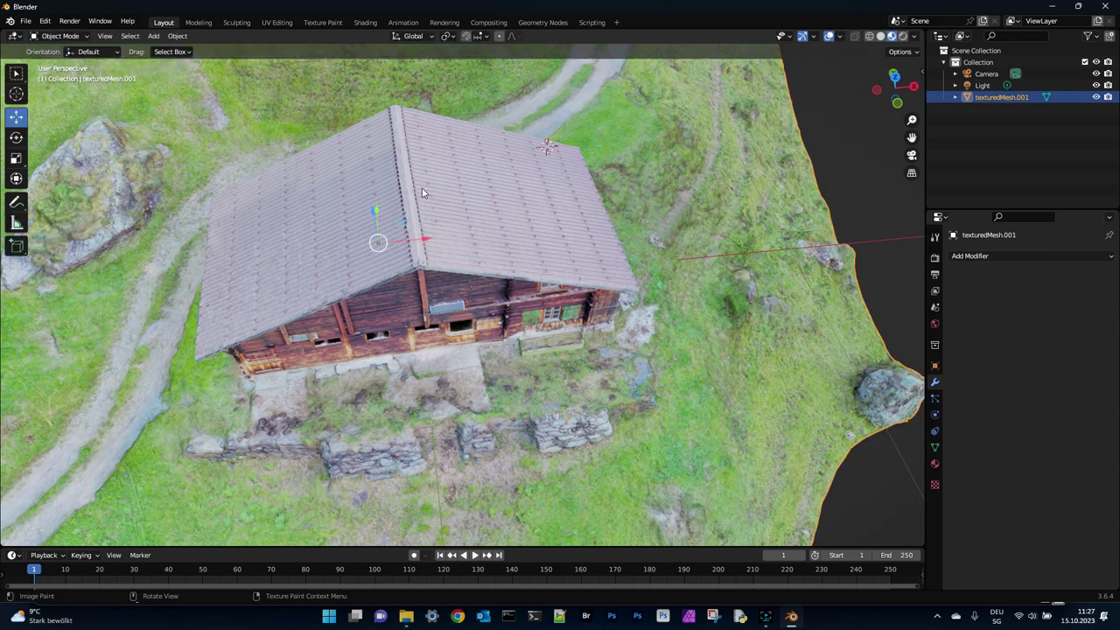
pyautogui.moveTo(421, 188); pyautogui.dragTo(606, 362, button='middle')
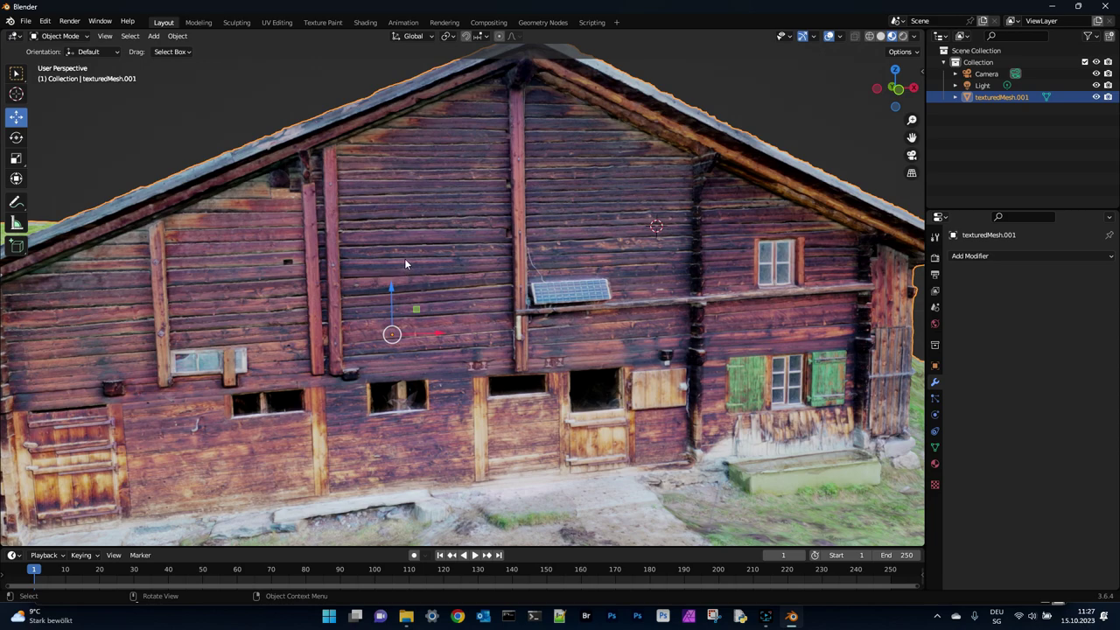
pyautogui.scroll(6, 405, 258)
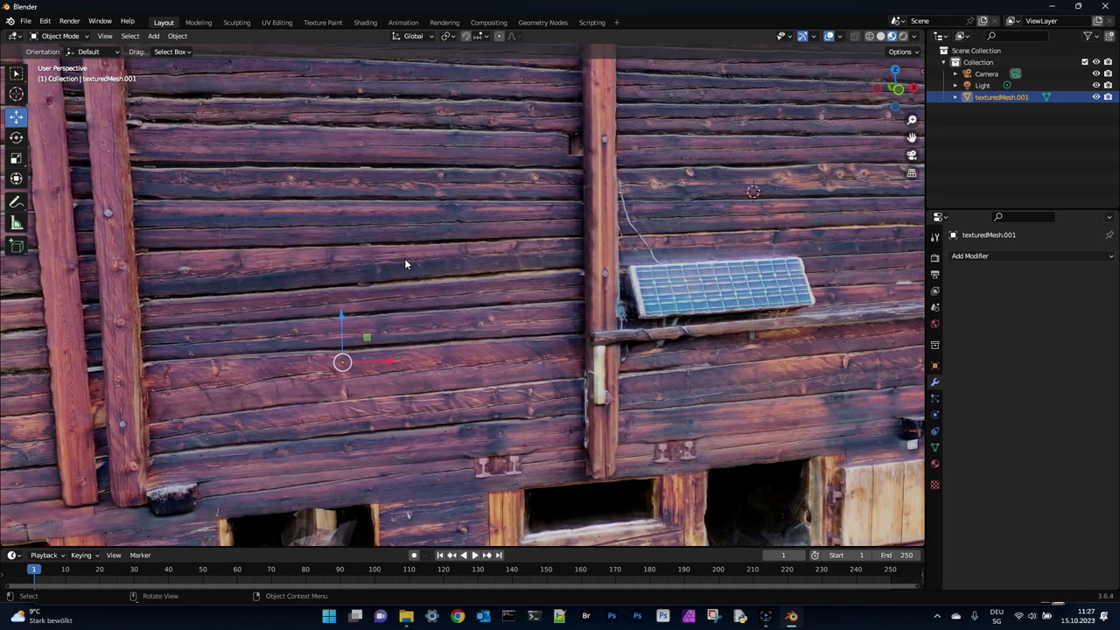
pyautogui.scroll(-2, 405, 260)
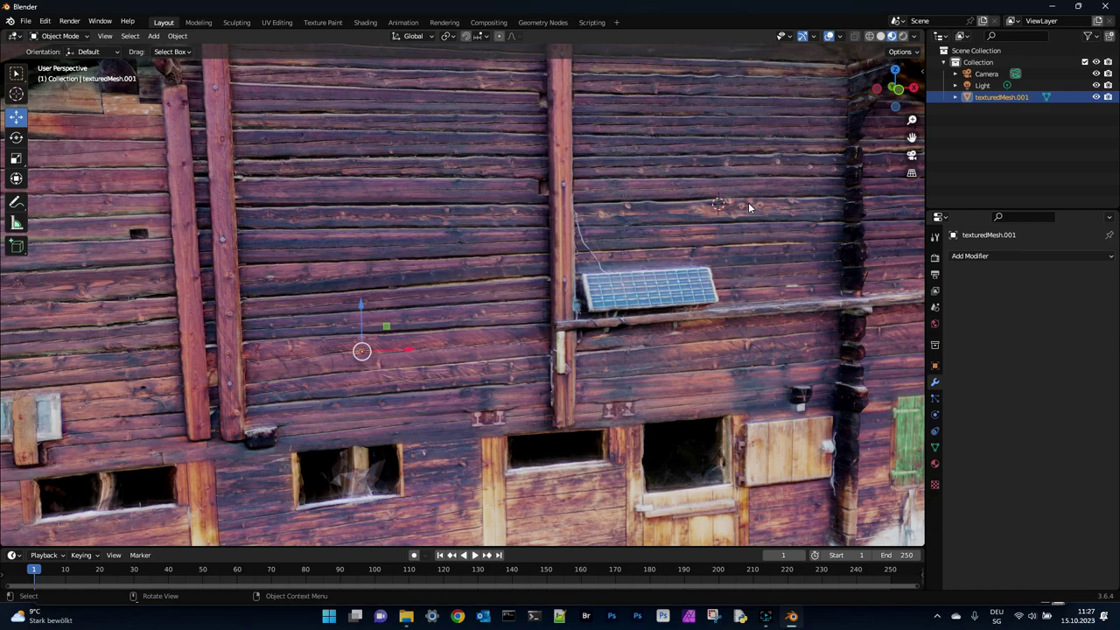
pyautogui.moveTo(896, 89)
pyautogui.mouseDown()
pyautogui.moveTo(875, 120)
pyautogui.moveTo(893, 86)
pyautogui.moveTo(903, 105)
pyautogui.moveTo(889, 103)
pyautogui.mouseUp()
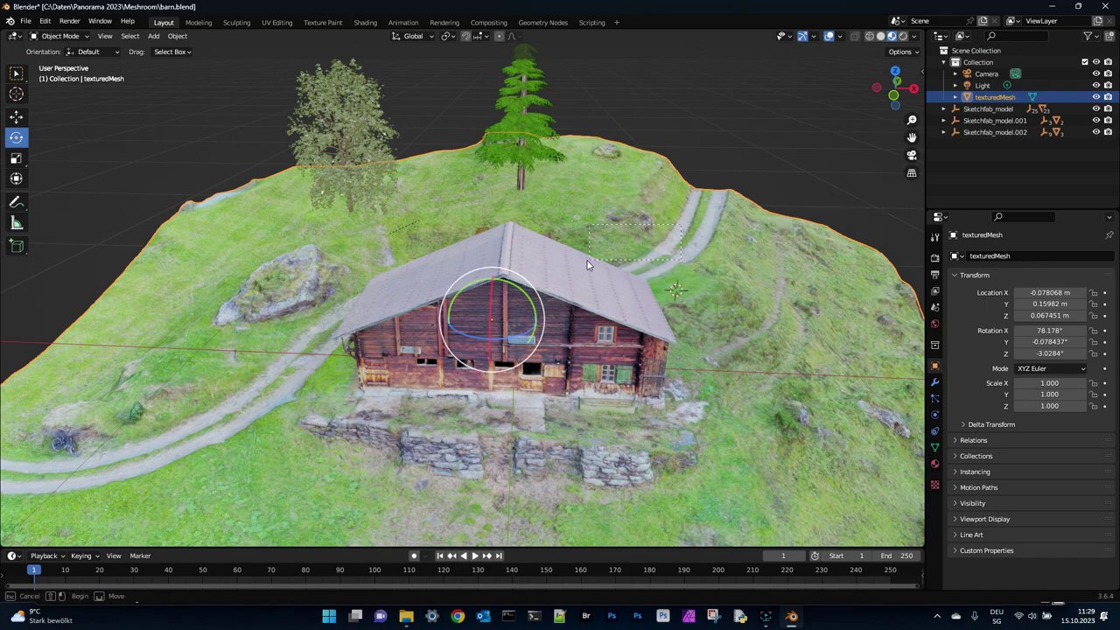
# Inspect the fir tree and tanker models, then select the texturedMesh terrain.
pyautogui.moveTo(894, 99); pyautogui.dragTo(805, 134)
pyautogui.click(829, 214)
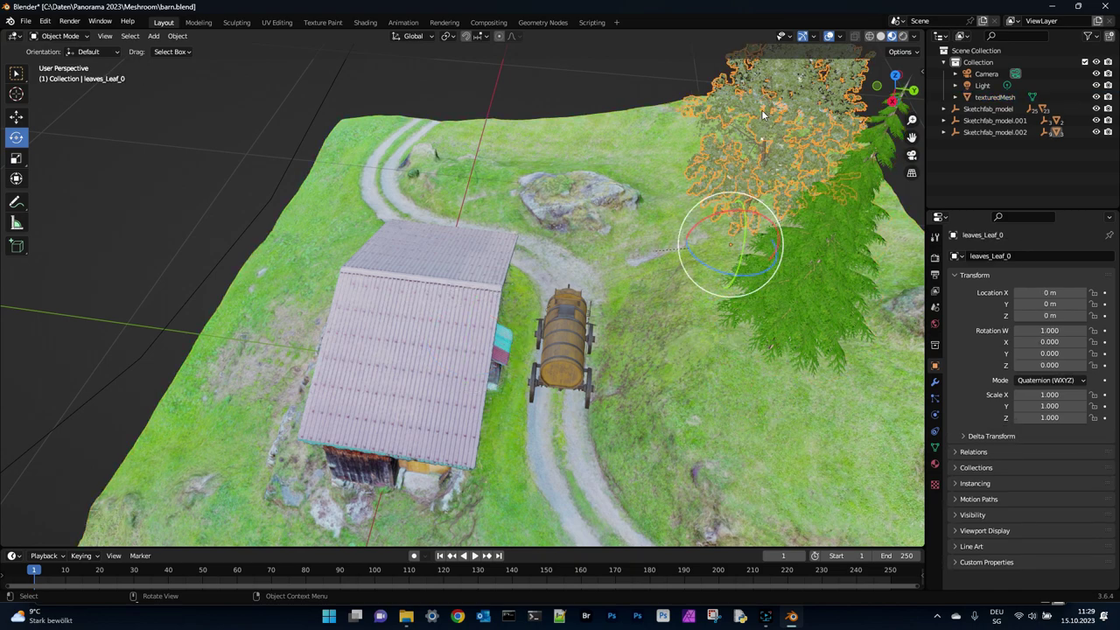
pyautogui.click(554, 356)
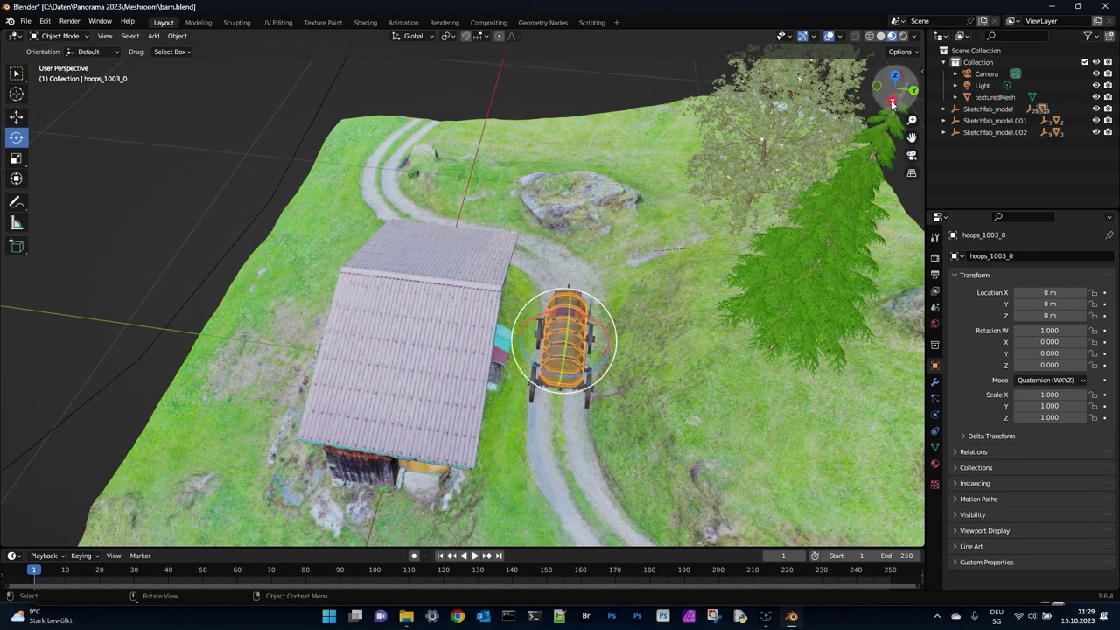
pyautogui.moveTo(894, 95); pyautogui.dragTo(871, 70)
pyautogui.click(744, 276)
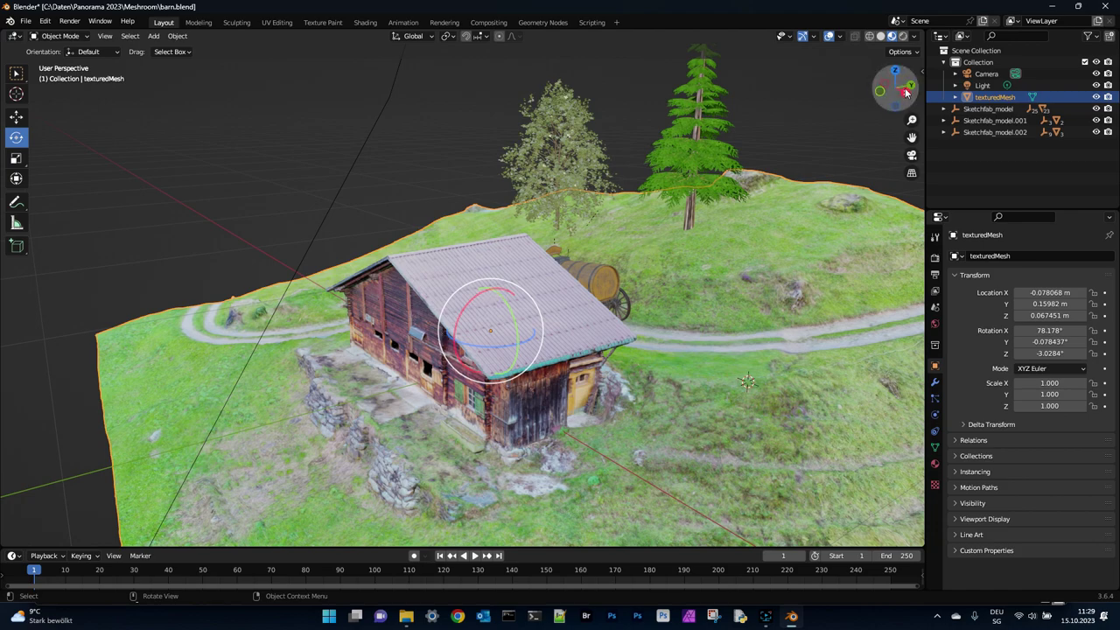
pyautogui.moveTo(901, 95); pyautogui.dragTo(831, 100)
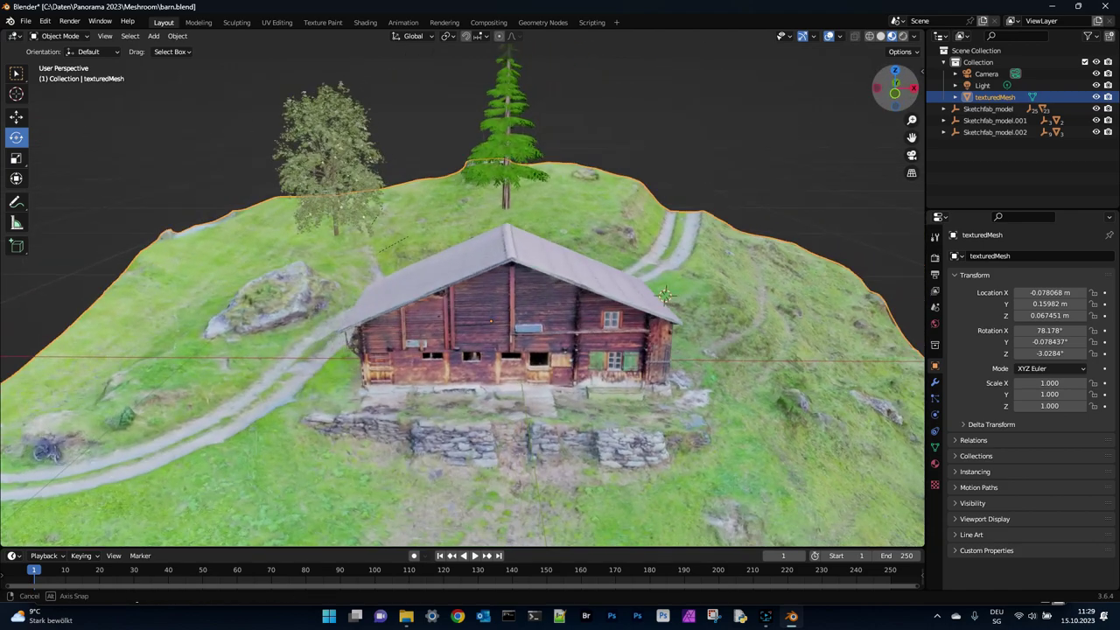
# Add and apply a Decimate modifier on the terrain, cutting faces from 1858522 to 929261.
pyautogui.click(935, 384)
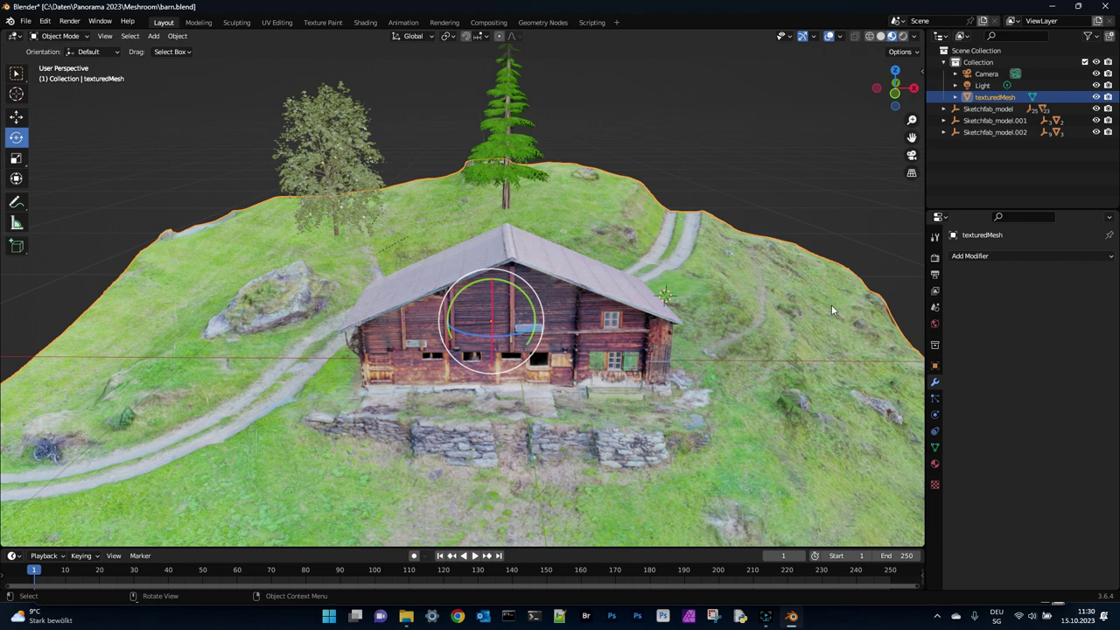
pyautogui.click(984, 257)
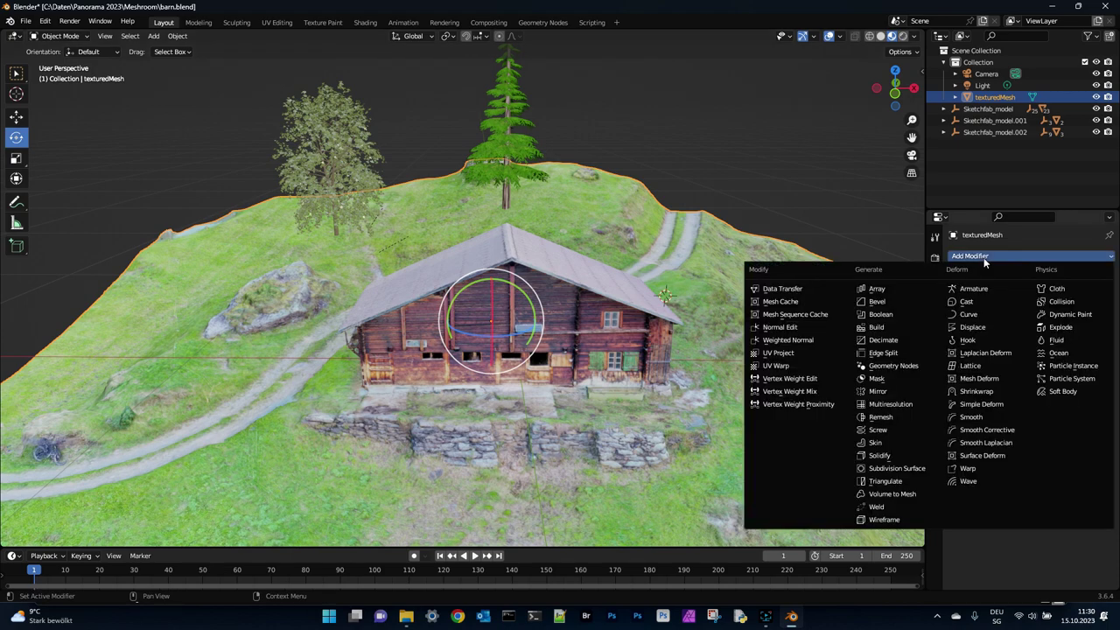
pyautogui.click(877, 340)
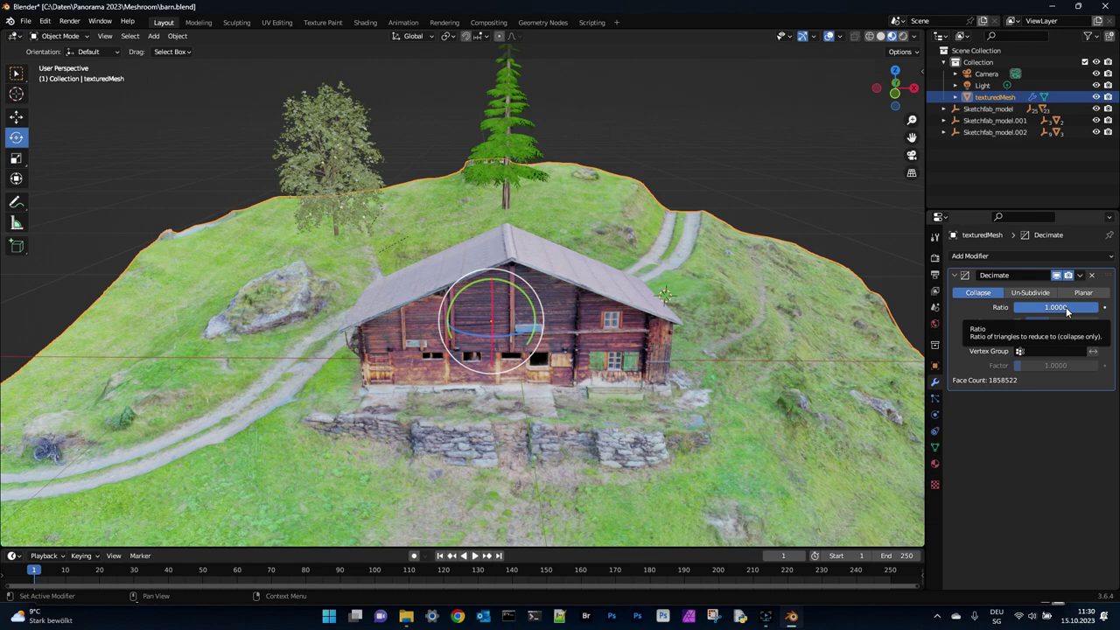
pyautogui.click(1081, 275)
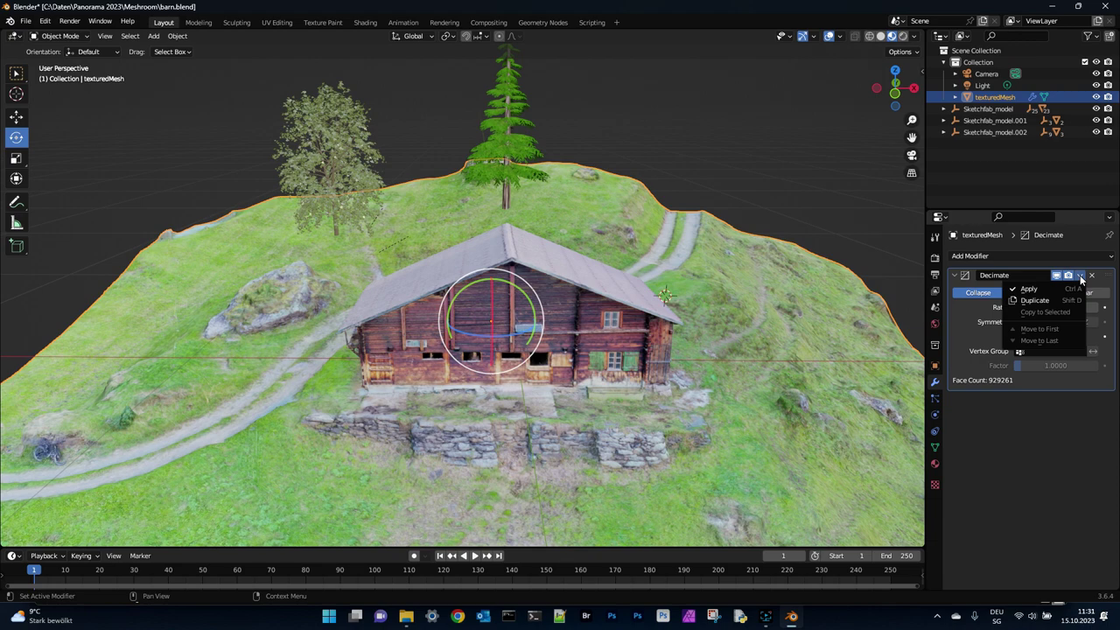
pyautogui.click(1081, 276)
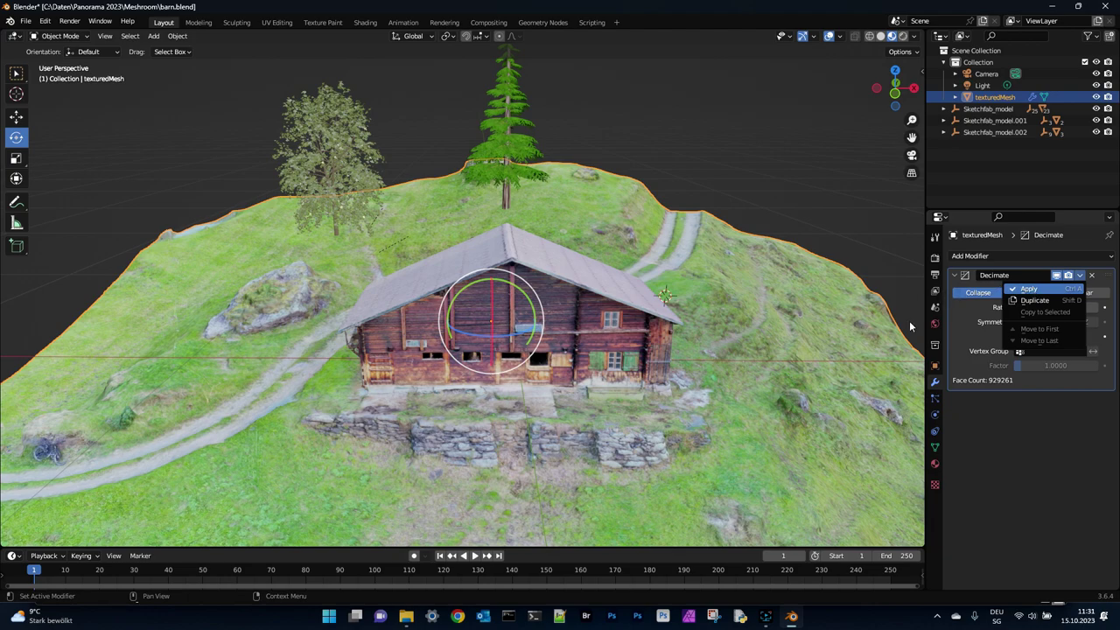
pyautogui.hotkey('alt', 'Tab')
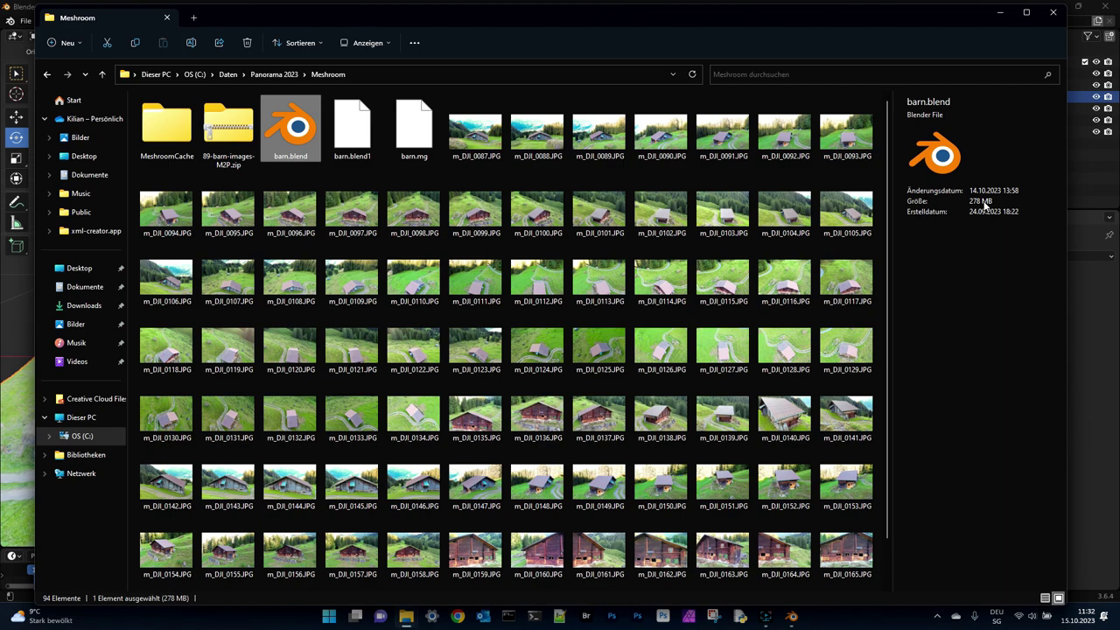
# Return to Blender and save barn.blend from the File menu.
pyautogui.click(1103, 323)
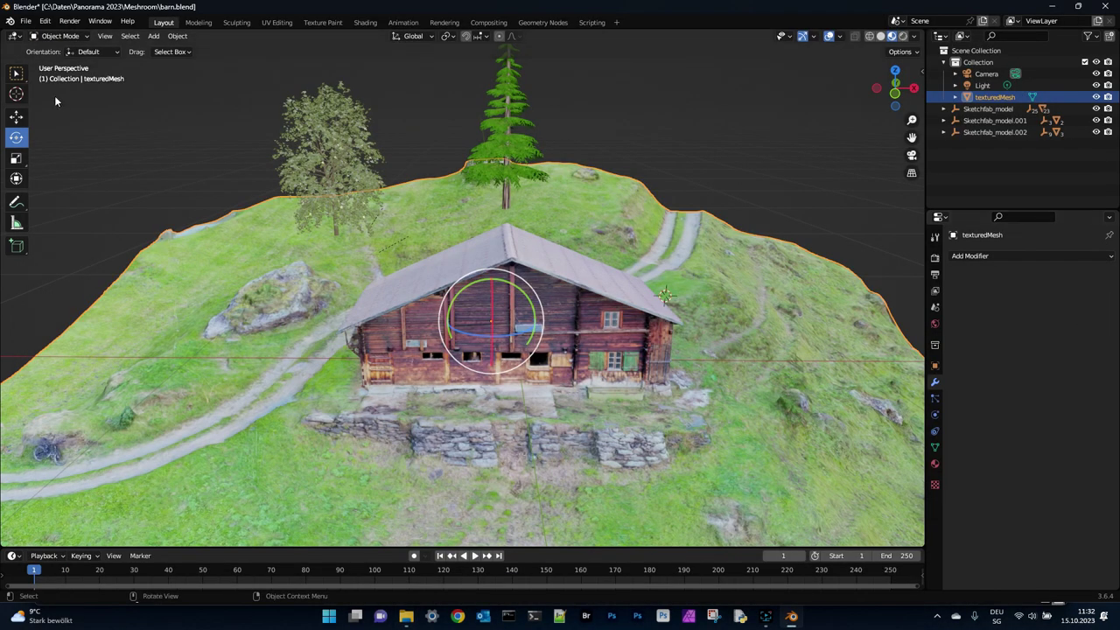
pyautogui.click(27, 22)
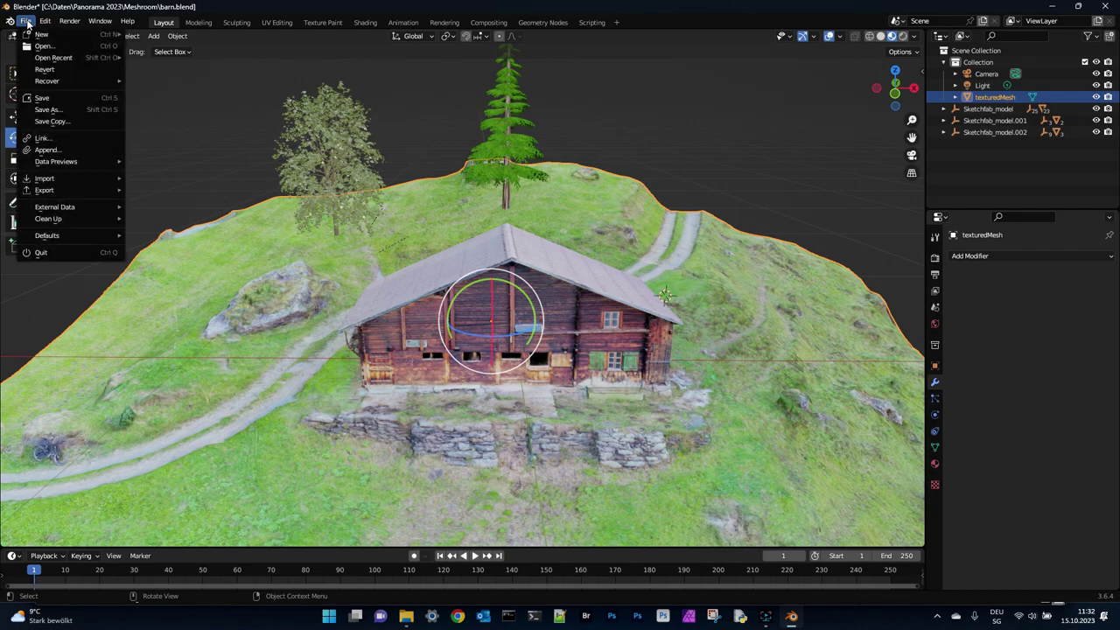
pyautogui.click(42, 98)
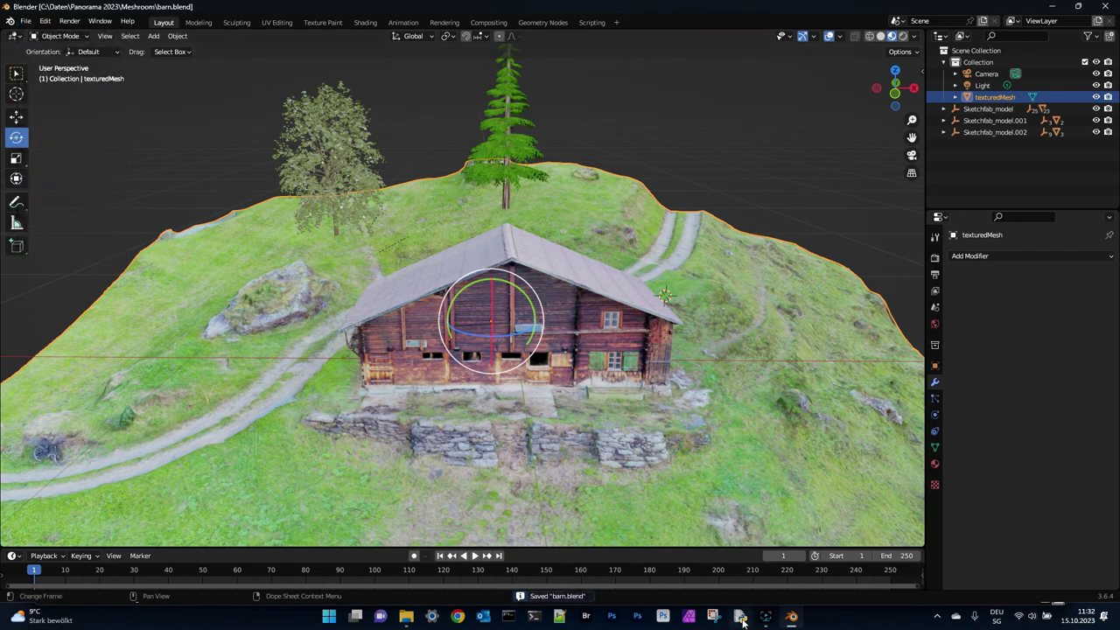
# Bring the Meshroom folder window forward to see barn.blend now at 191 MB.
pyautogui.moveTo(406, 616)
pyautogui.click(369, 574)
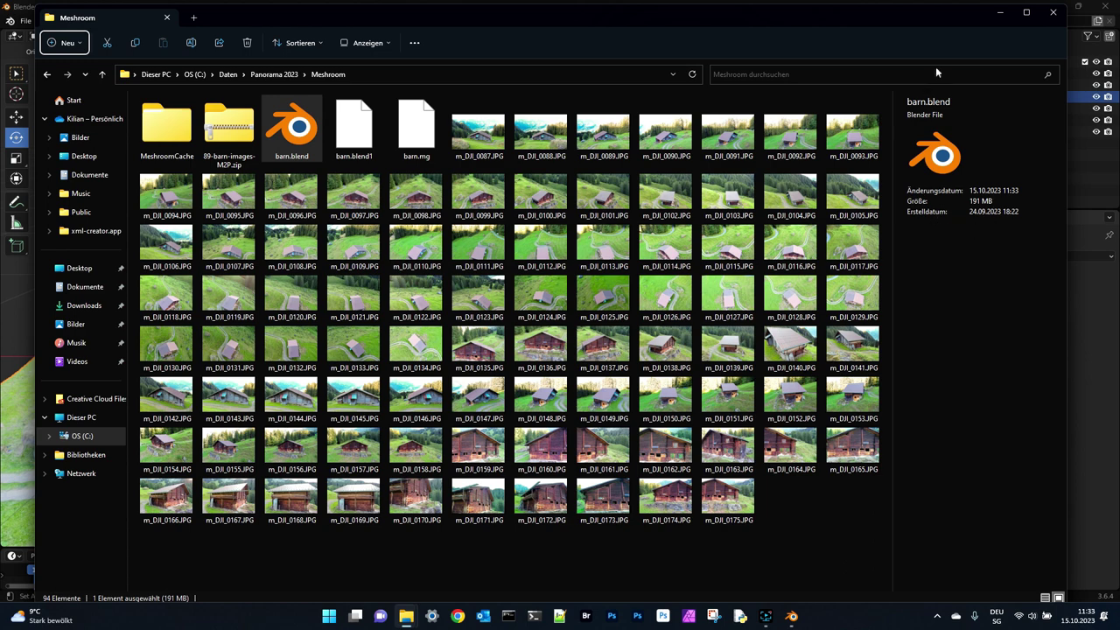
# Return to the barn scene in Blender and put texturedMesh into Edit Mode.
pyautogui.click(22, 498)
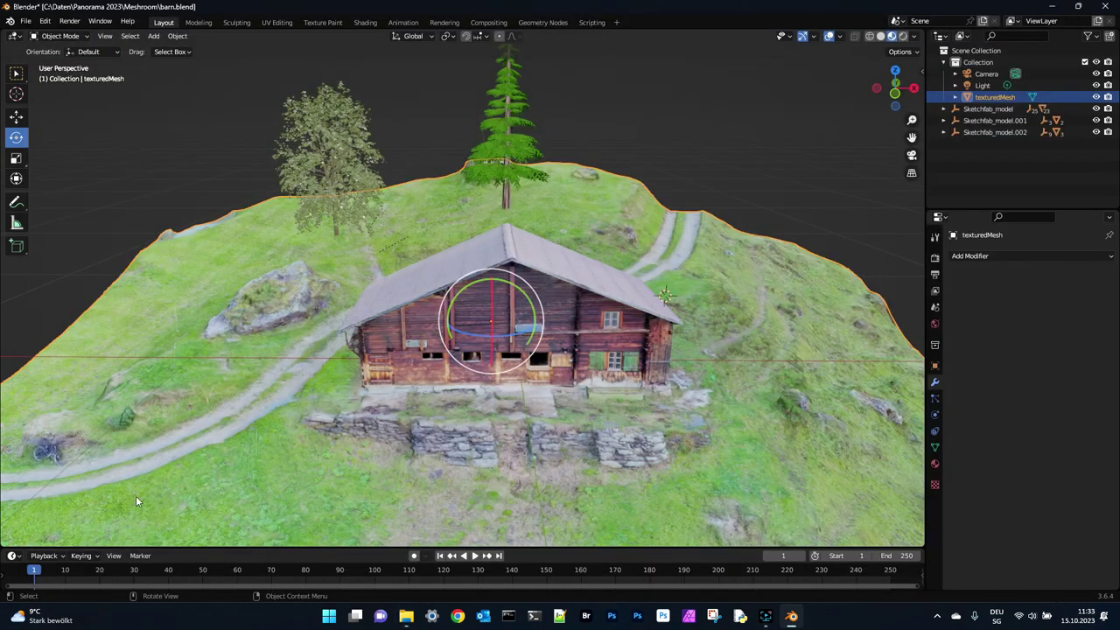
pyautogui.click(77, 36)
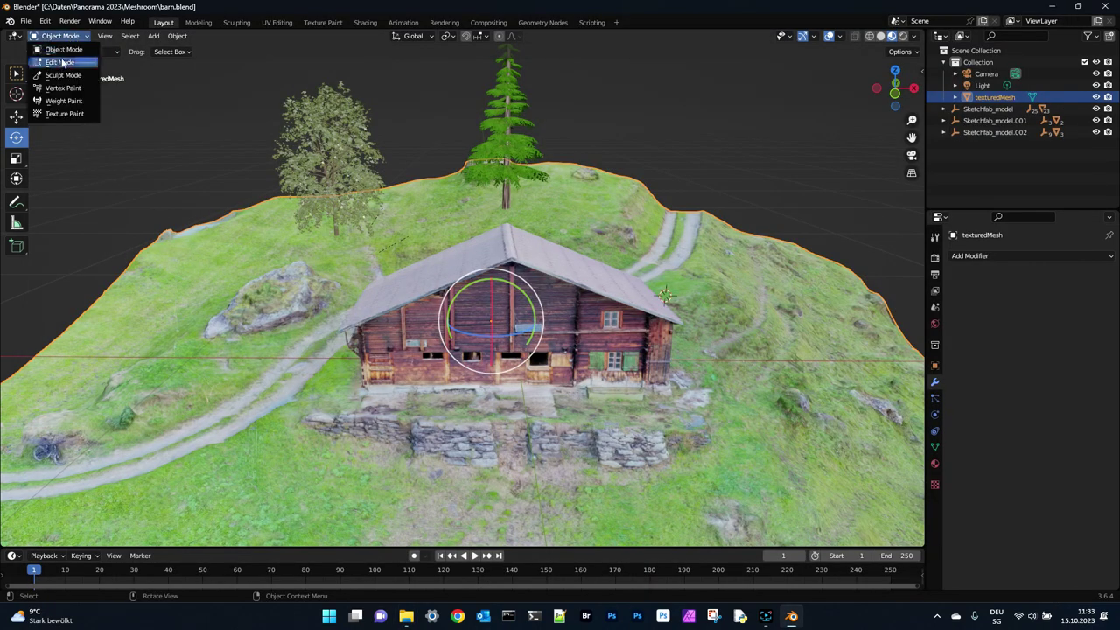
pyautogui.press('Tab')
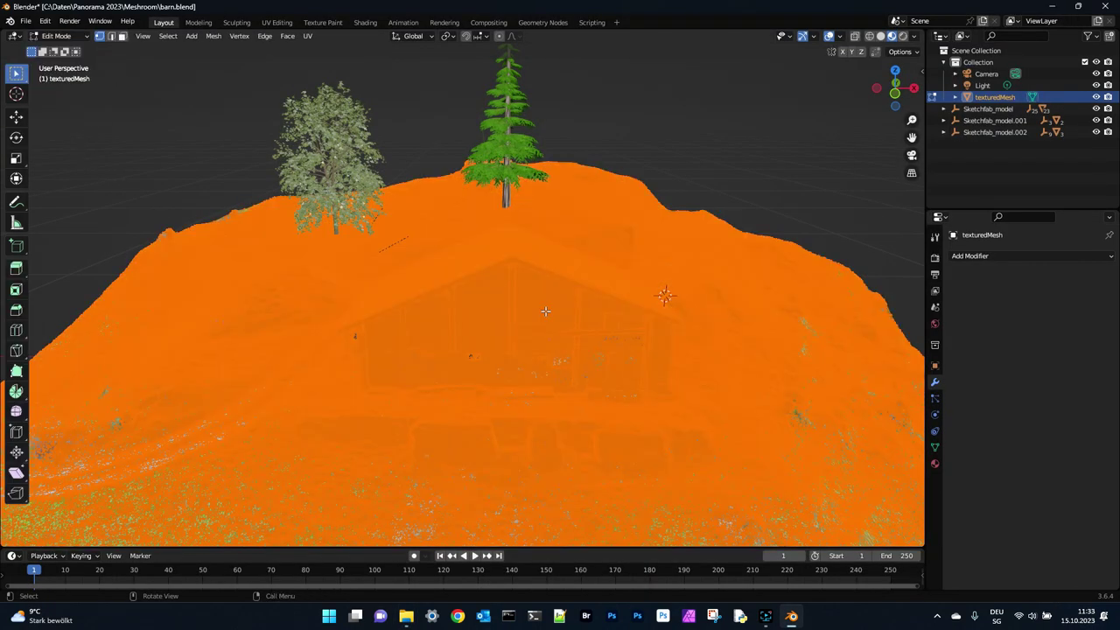
pyautogui.scroll(4, 534, 330)
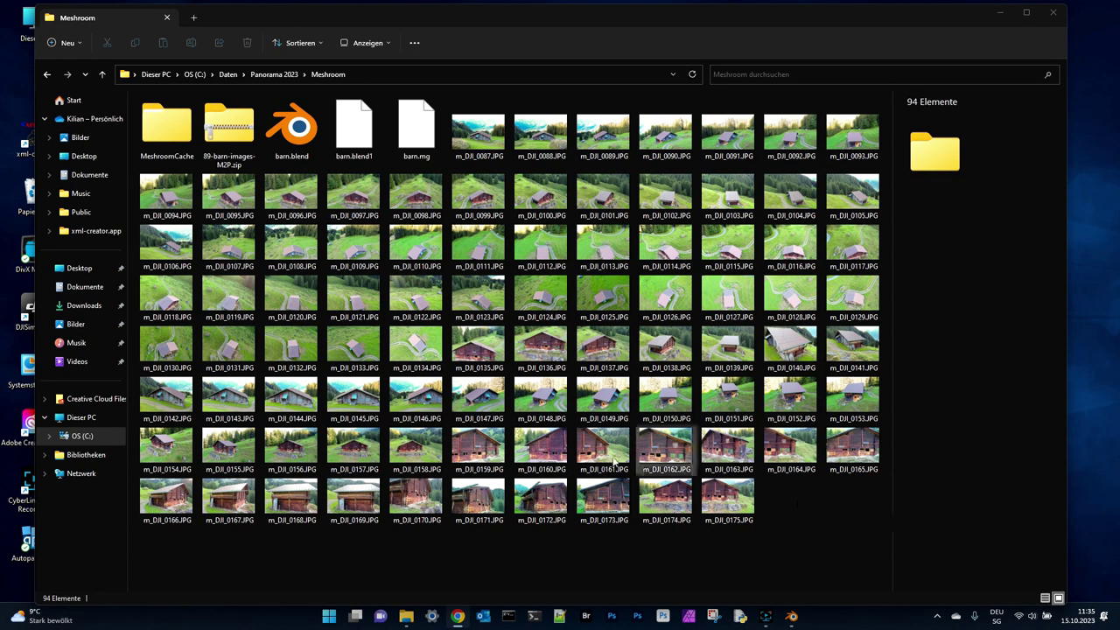
# Compress barn.blend into a 118 MB barn.zip and check it against Sketchfab's 100MB limit.
pyautogui.click(303, 132)
pyautogui.rightClick(303, 132)
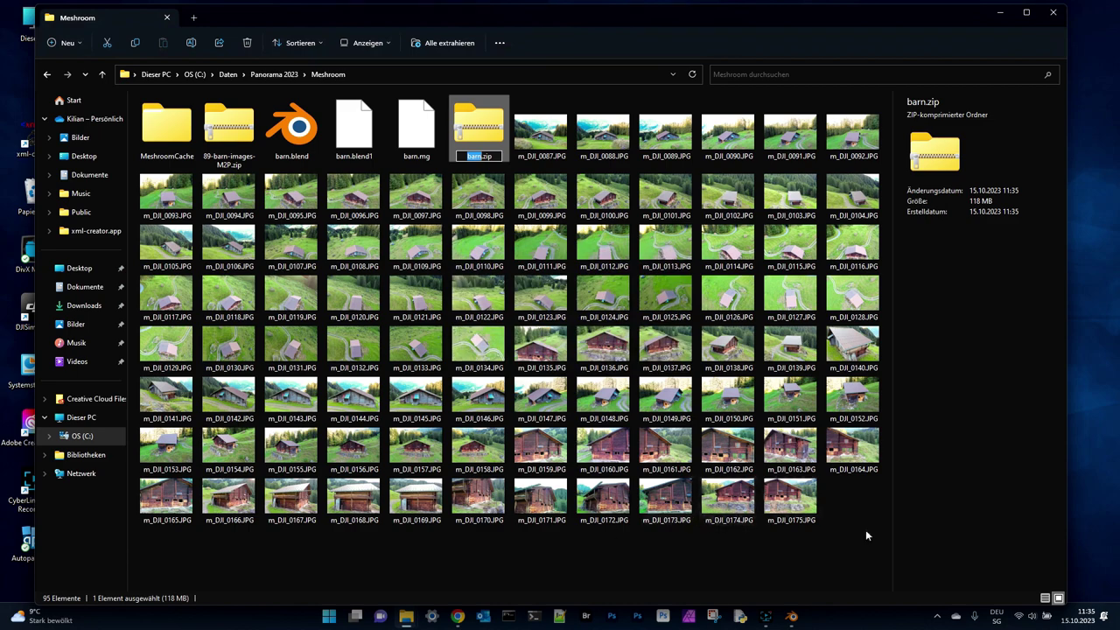
pyautogui.hotkey('alt', 'Tab')
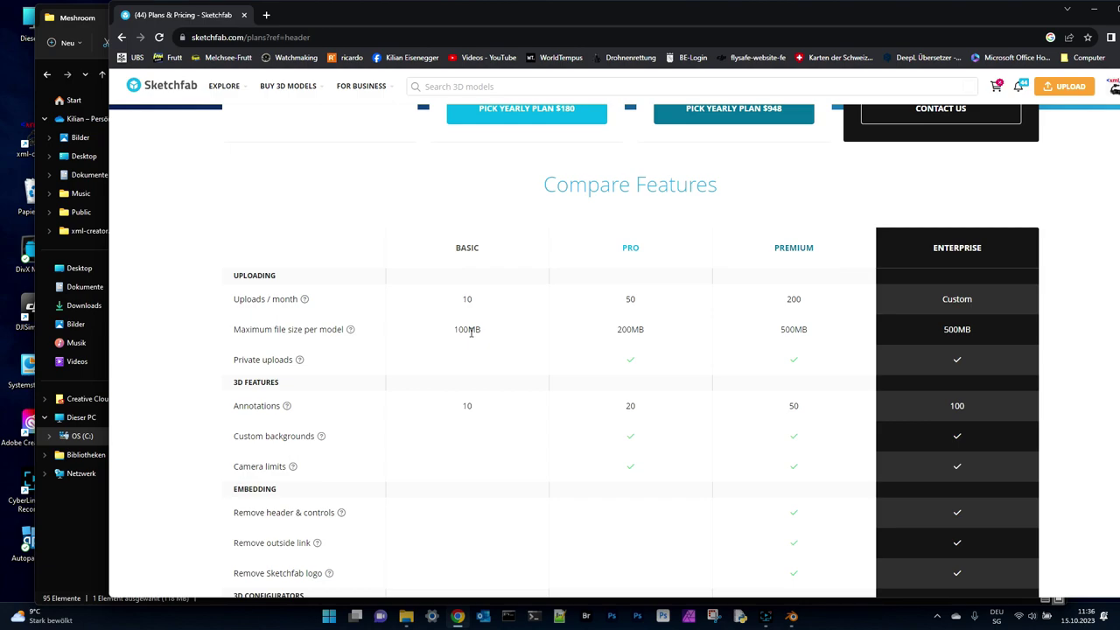
# Review Chrome's open tabs after confirming the Basic plan's 100MB per-model limit, then dismiss the tab list.
pyautogui.click(1067, 10)
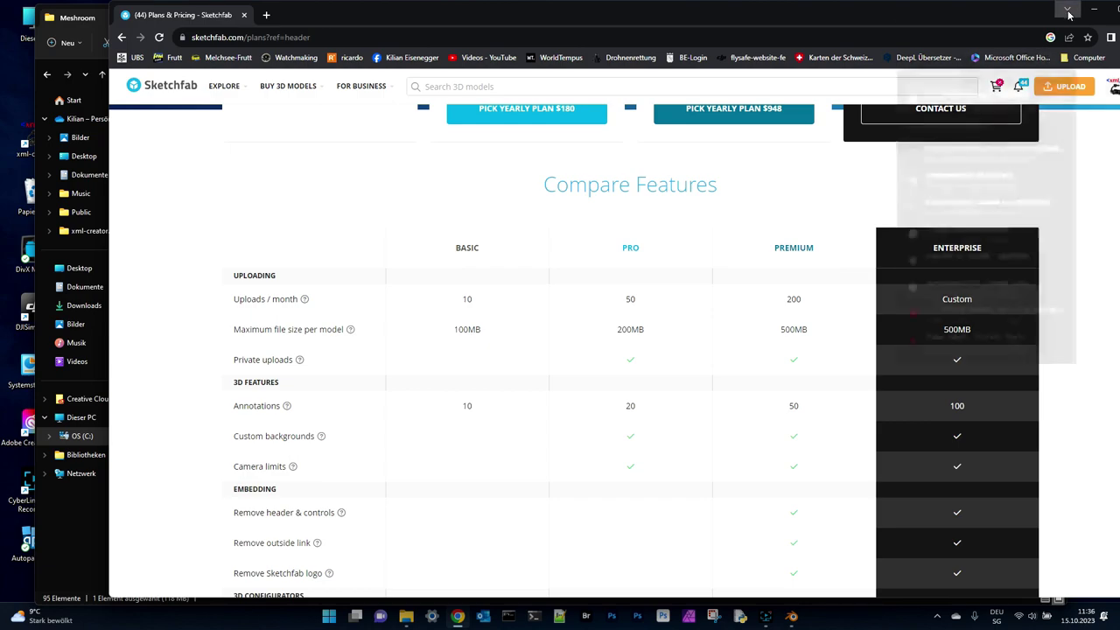
pyautogui.press('Escape')
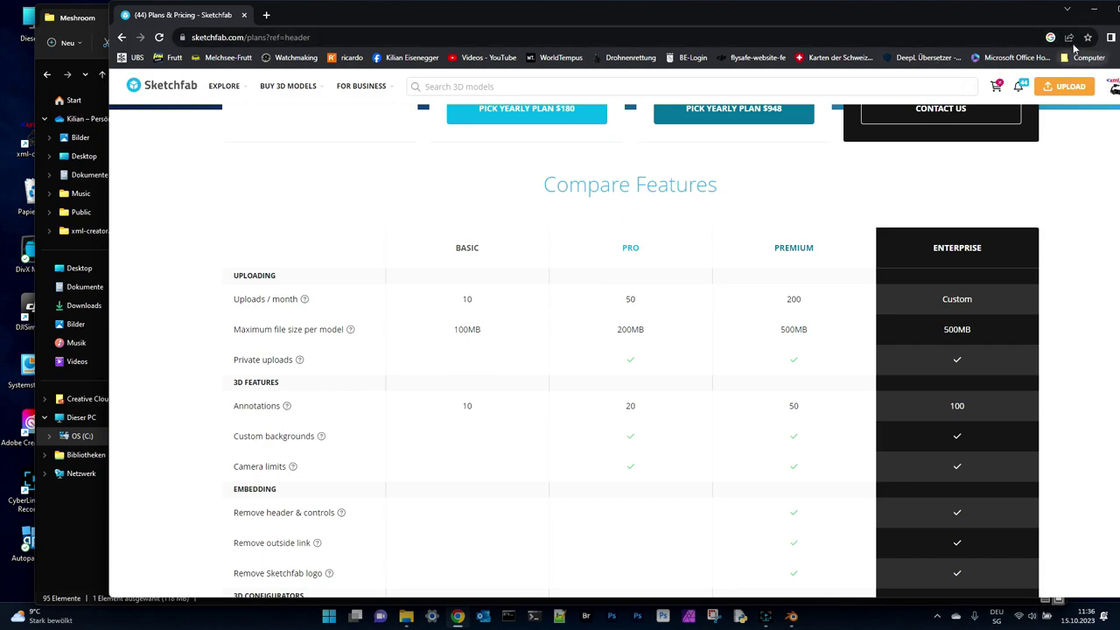
# Minimize Chrome and select barn.zip in the Meshroom folder to see its 118 MB size.
pyautogui.click(1094, 9)
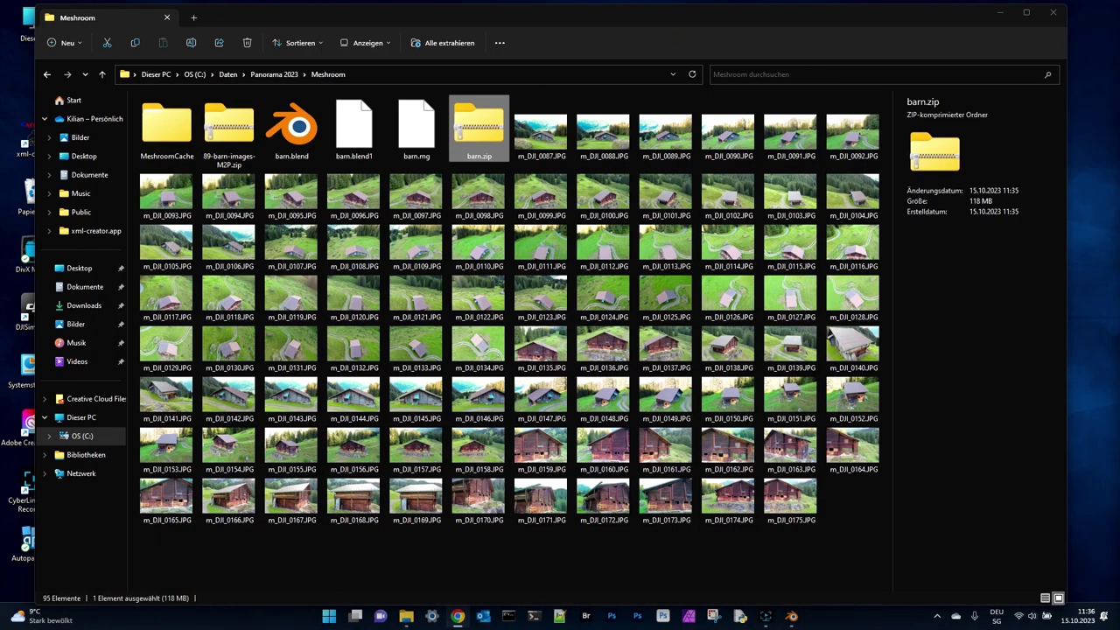
pyautogui.click(491, 133)
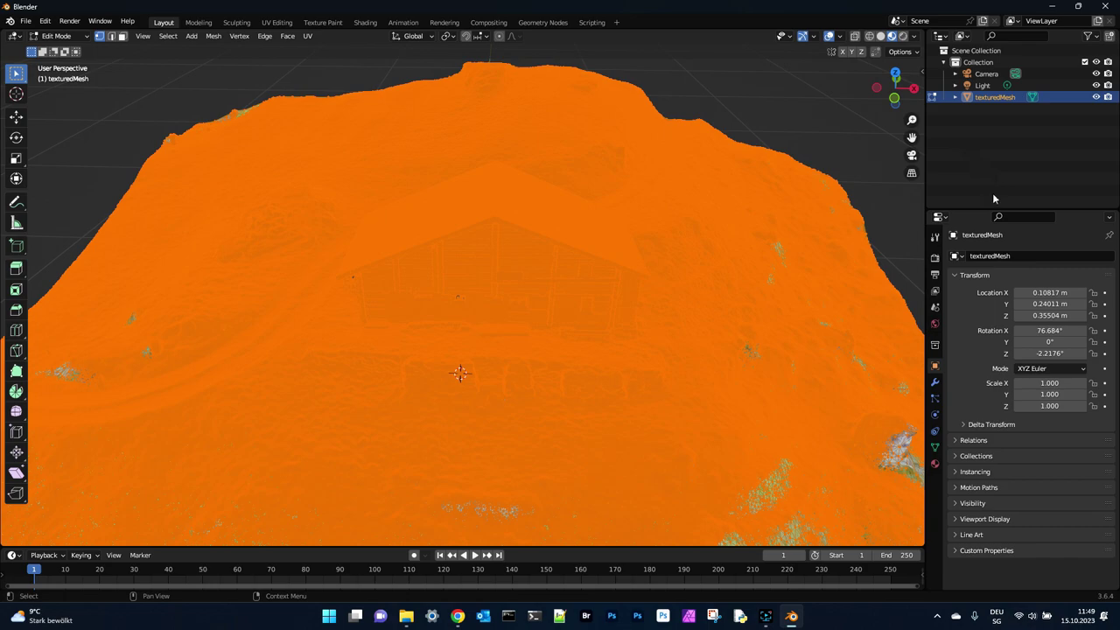
# From Top view, box-select a rectangle of mesh enclosing the barn, redoing it larger.
pyautogui.click(896, 74)
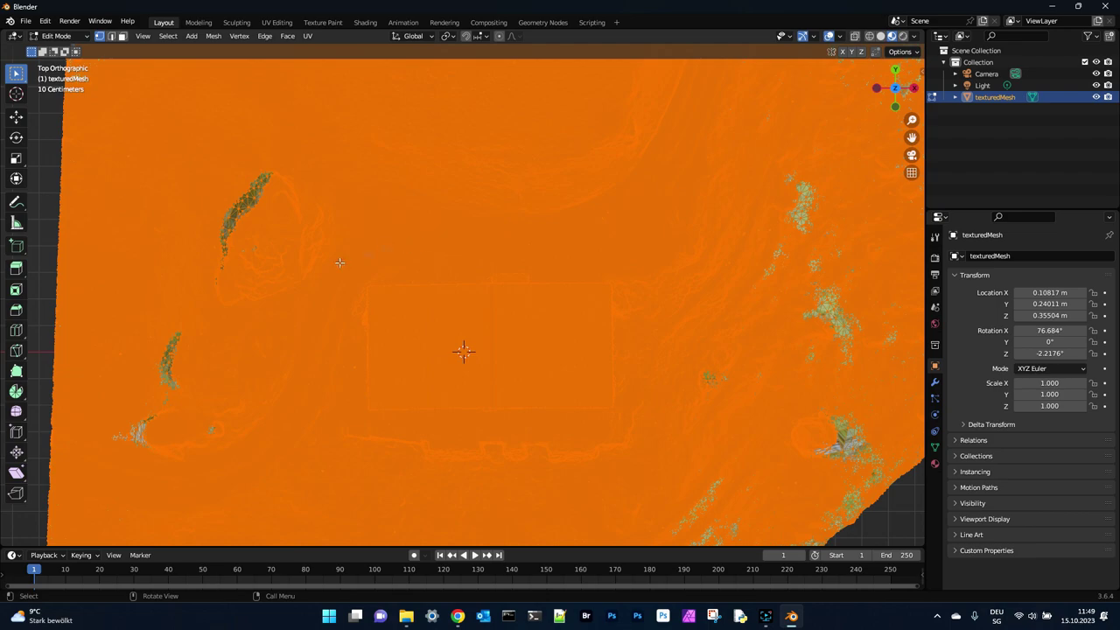
pyautogui.click(163, 37)
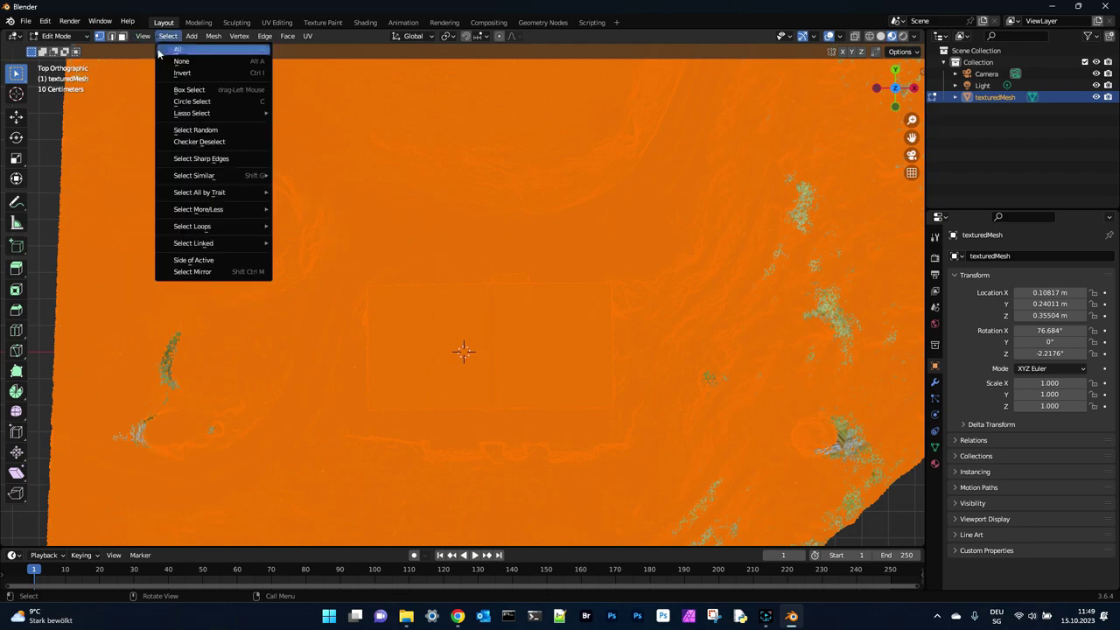
pyautogui.click(191, 89)
pyautogui.moveTo(333, 262); pyautogui.dragTo(670, 460)
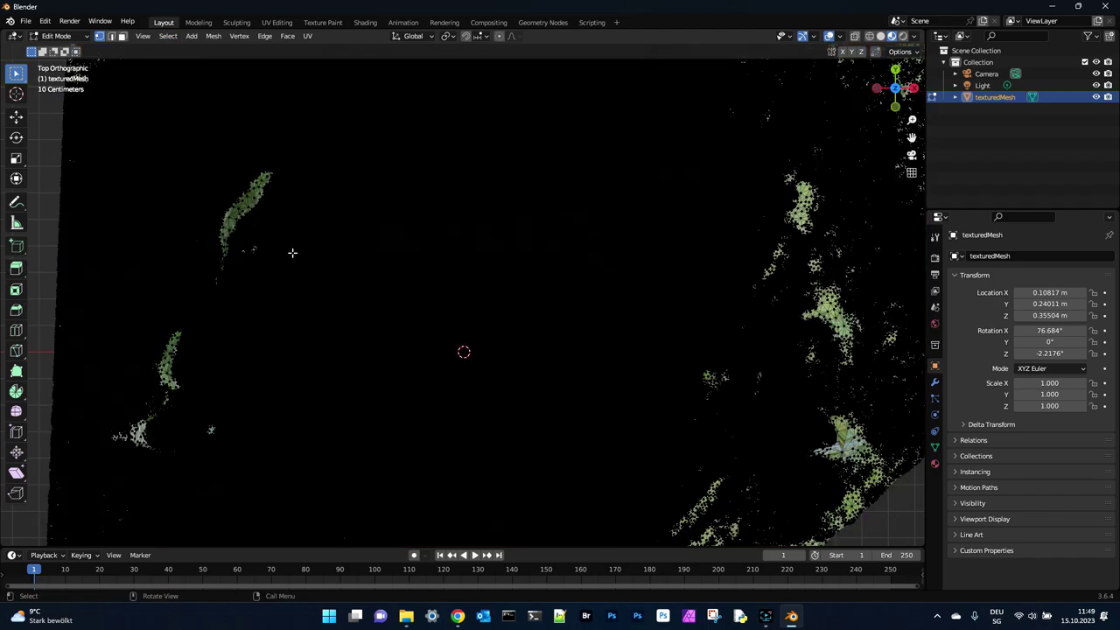
pyautogui.moveTo(307, 259); pyautogui.dragTo(654, 455)
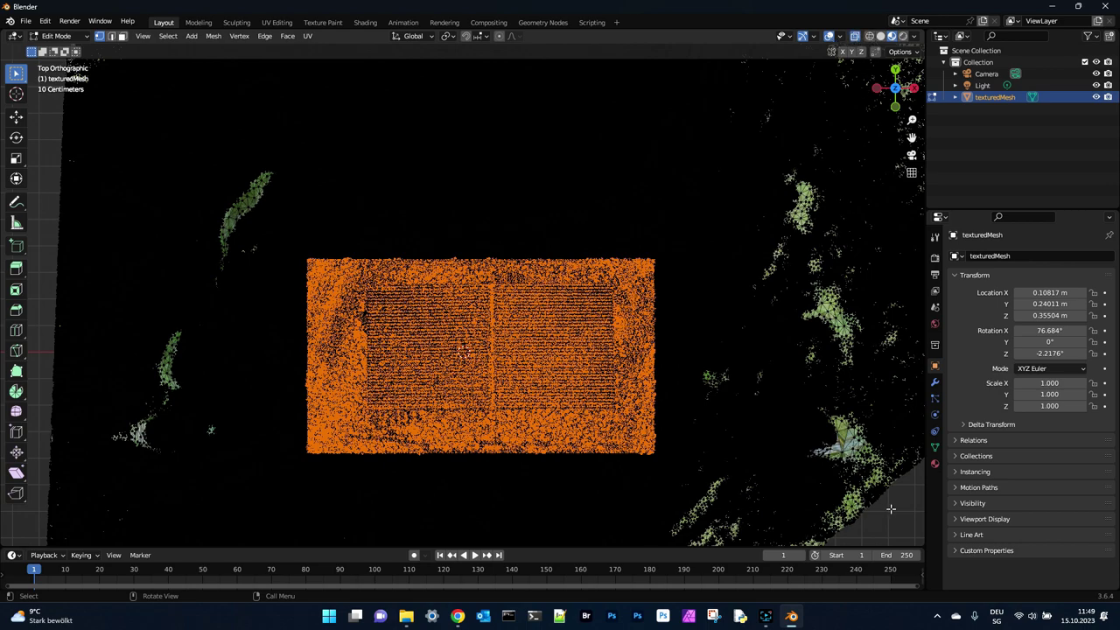
pyautogui.hotkey('alt', 'a')
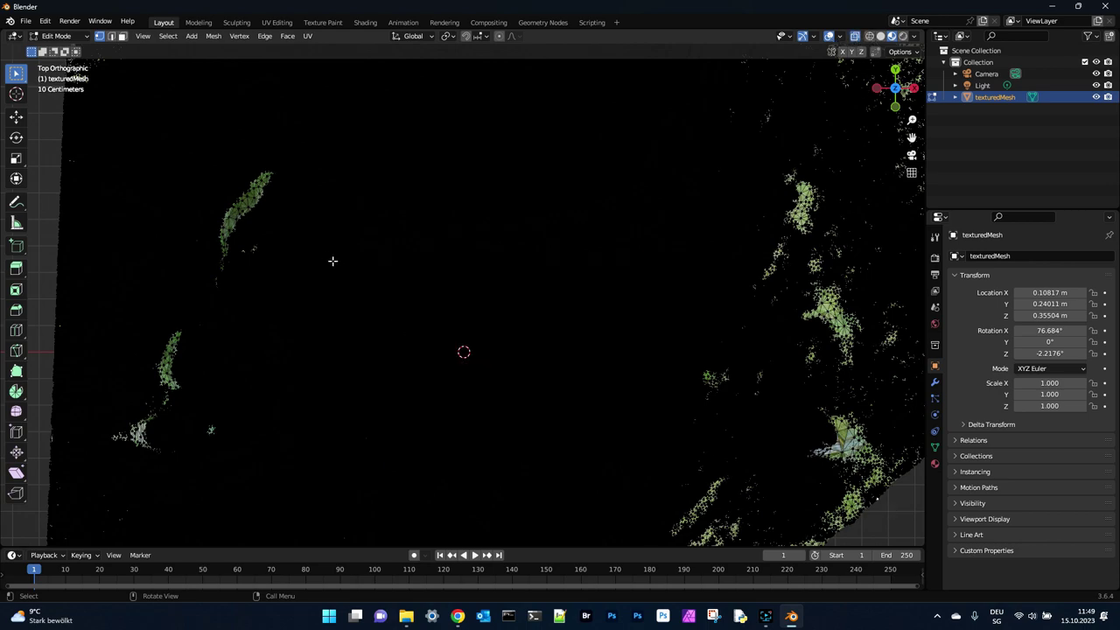
pyautogui.moveTo(309, 249); pyautogui.dragTo(685, 466)
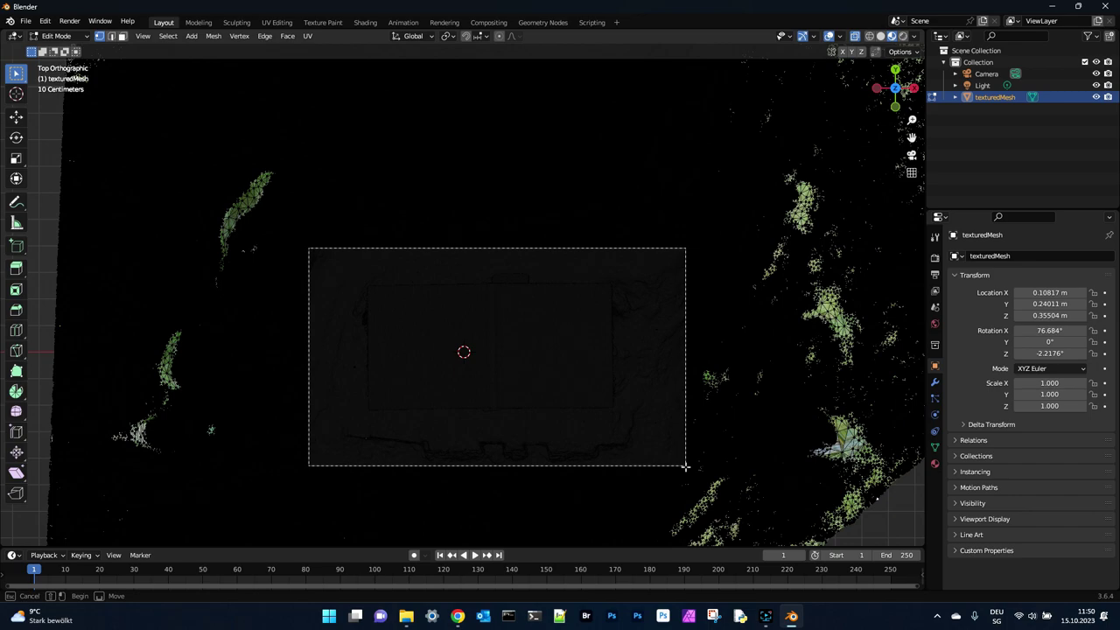
pyautogui.moveTo(686, 466); pyautogui.dragTo(685, 466)
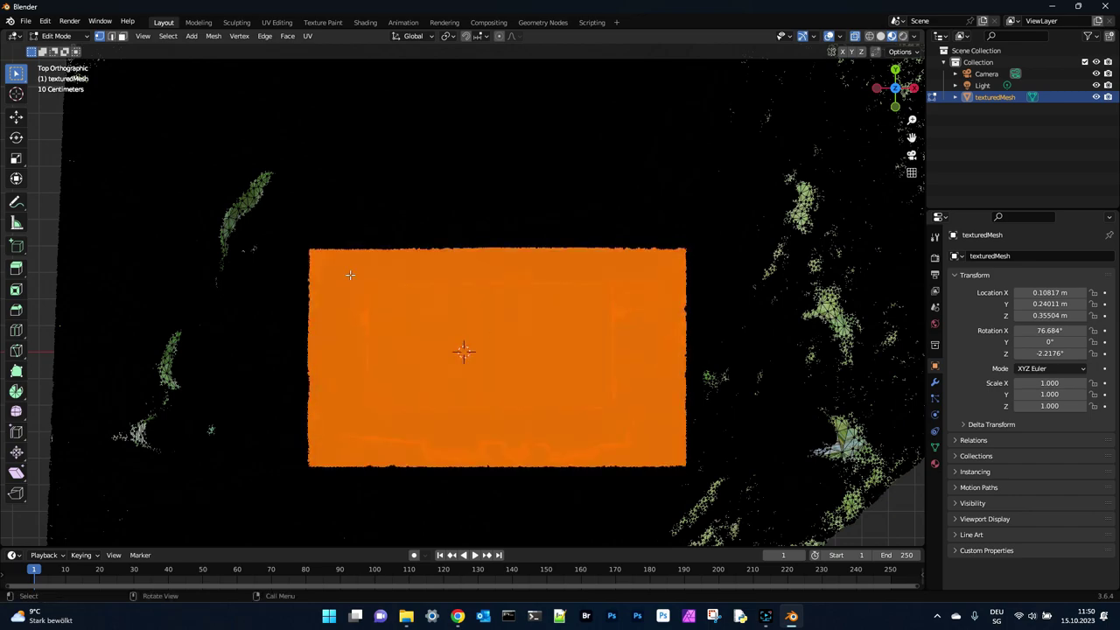
# Use Select > Invert to swap the selection to the terrain around the barn.
pyautogui.click(167, 37)
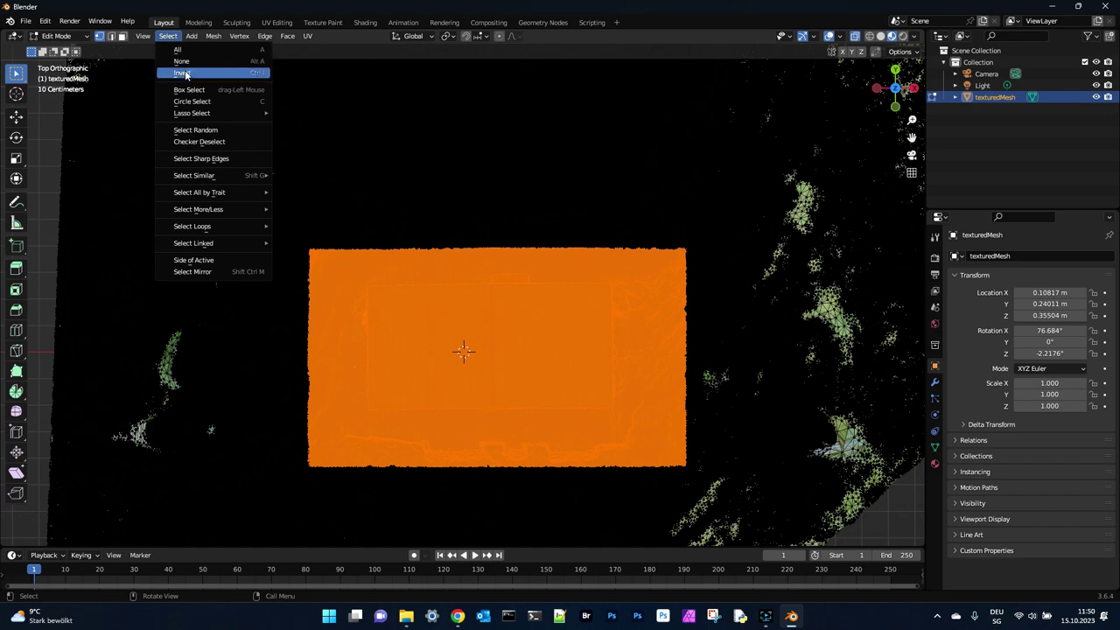
pyautogui.click(185, 74)
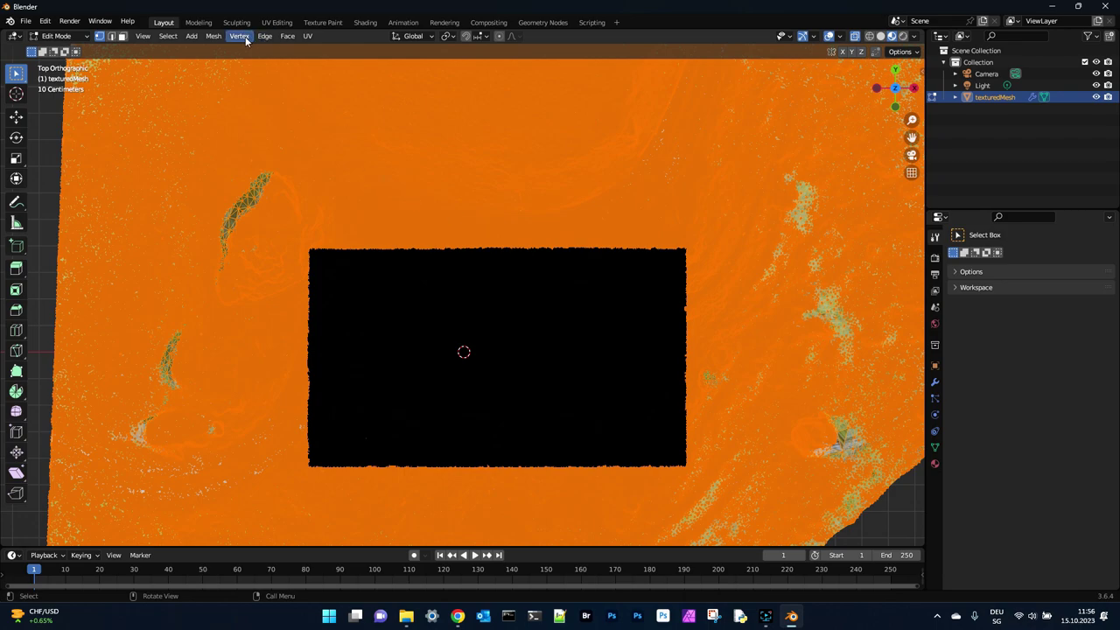
# Apply Mesh > Clean Up > Decimate Geometry at ratio 0.5 to the selected terrain twice.
pyautogui.click(213, 36)
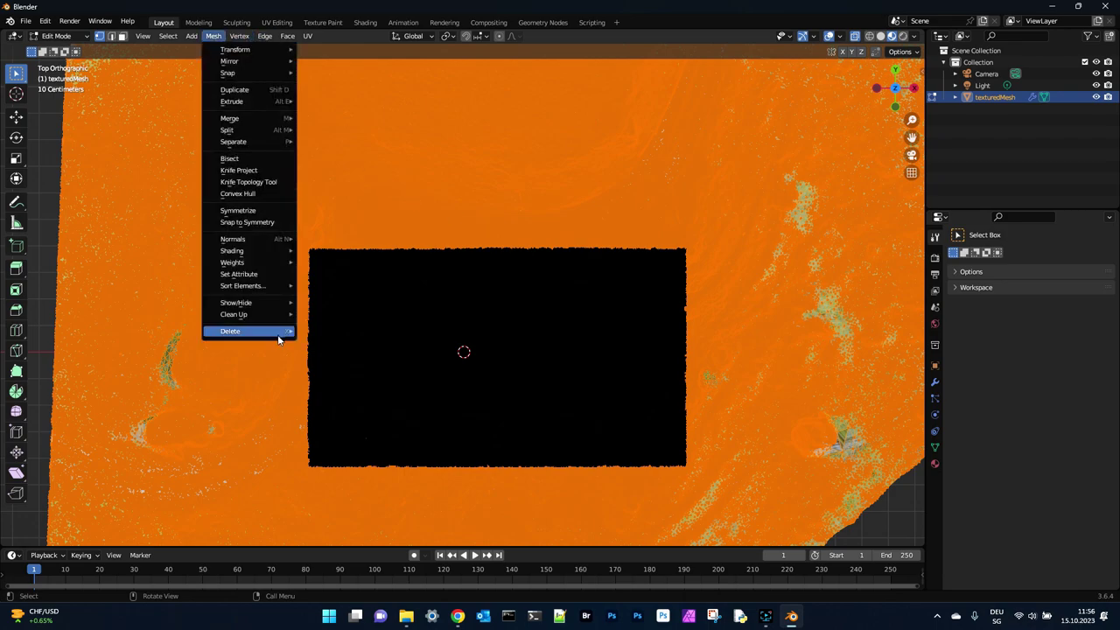
pyautogui.moveTo(260, 314)
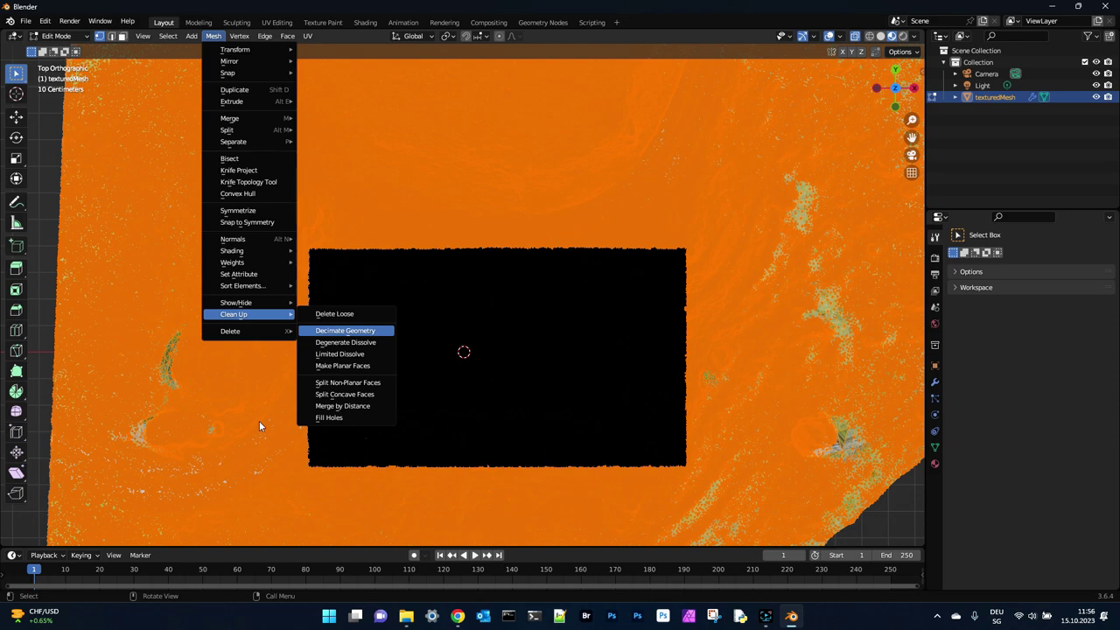
pyautogui.press('Return')
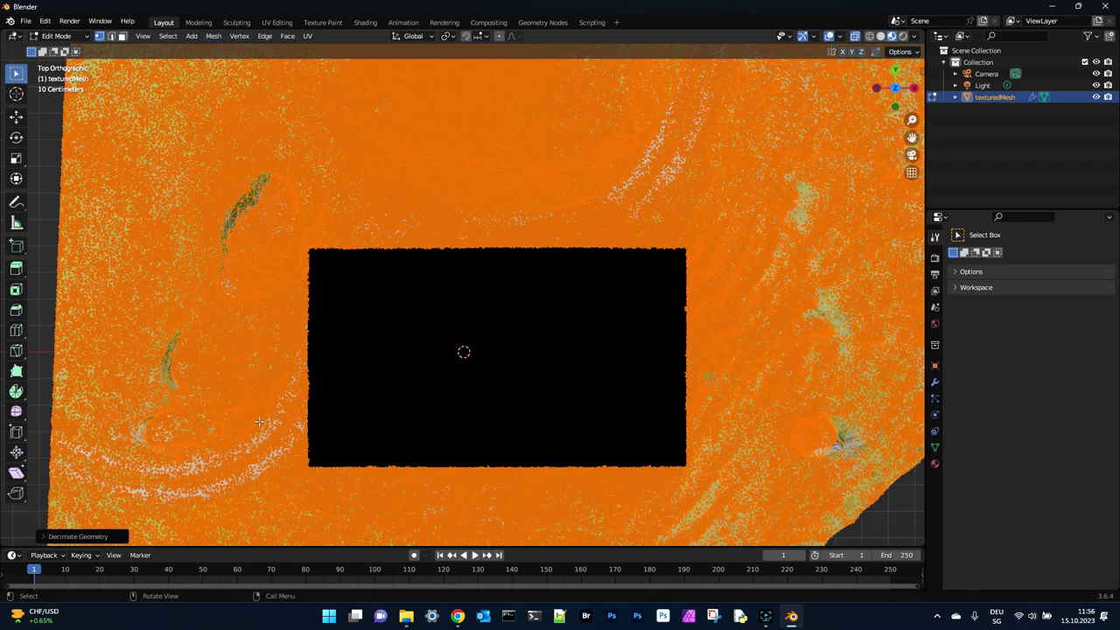
pyautogui.click(77, 537)
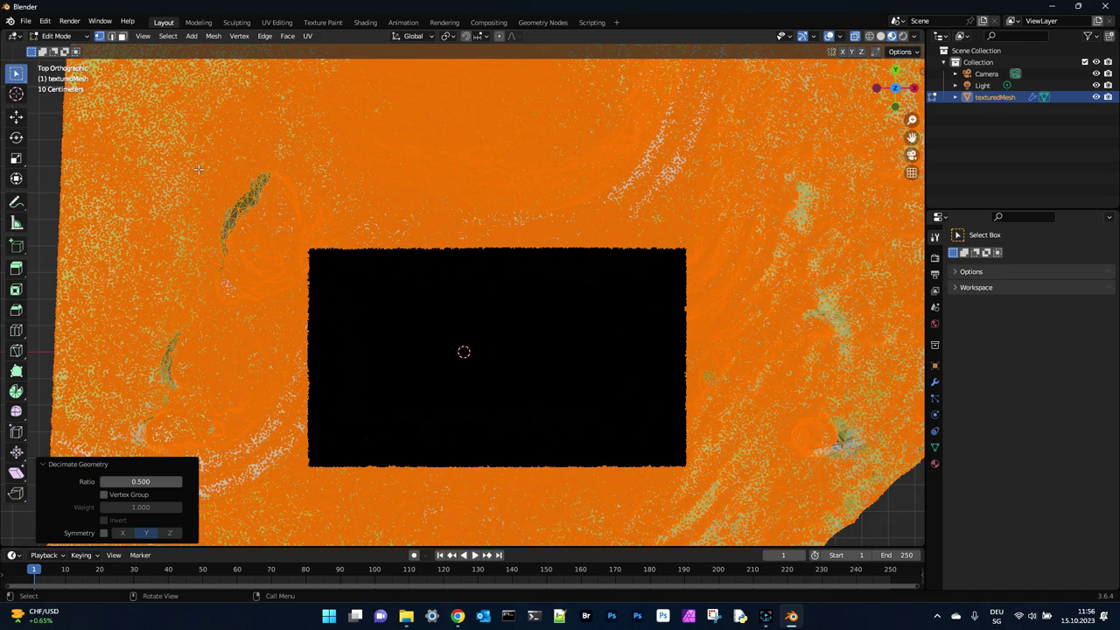
pyautogui.click(214, 36)
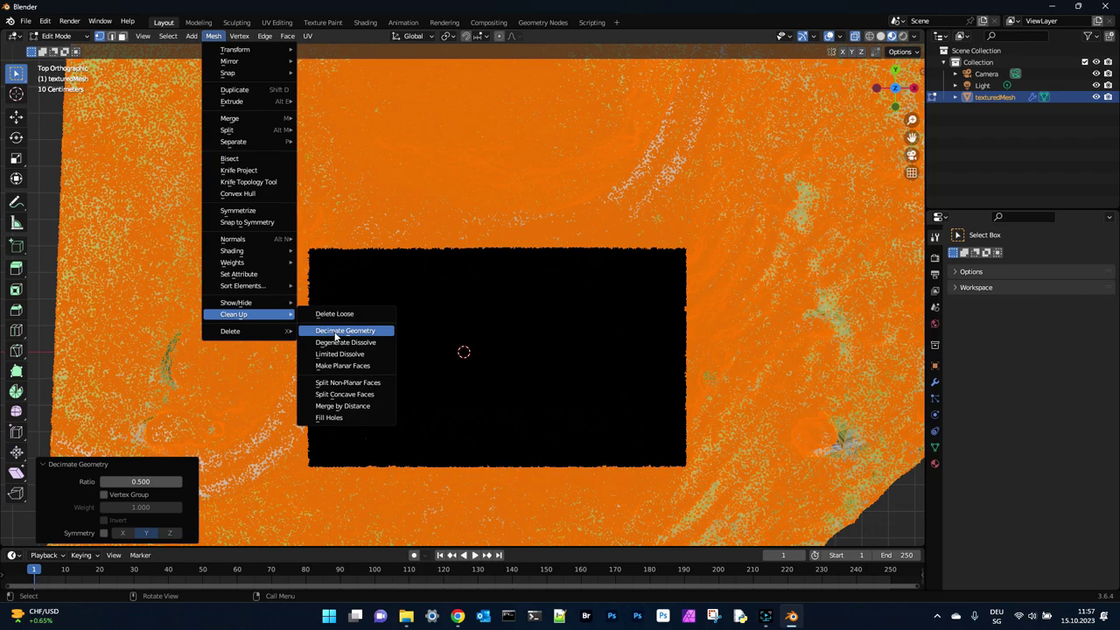
pyautogui.click(336, 332)
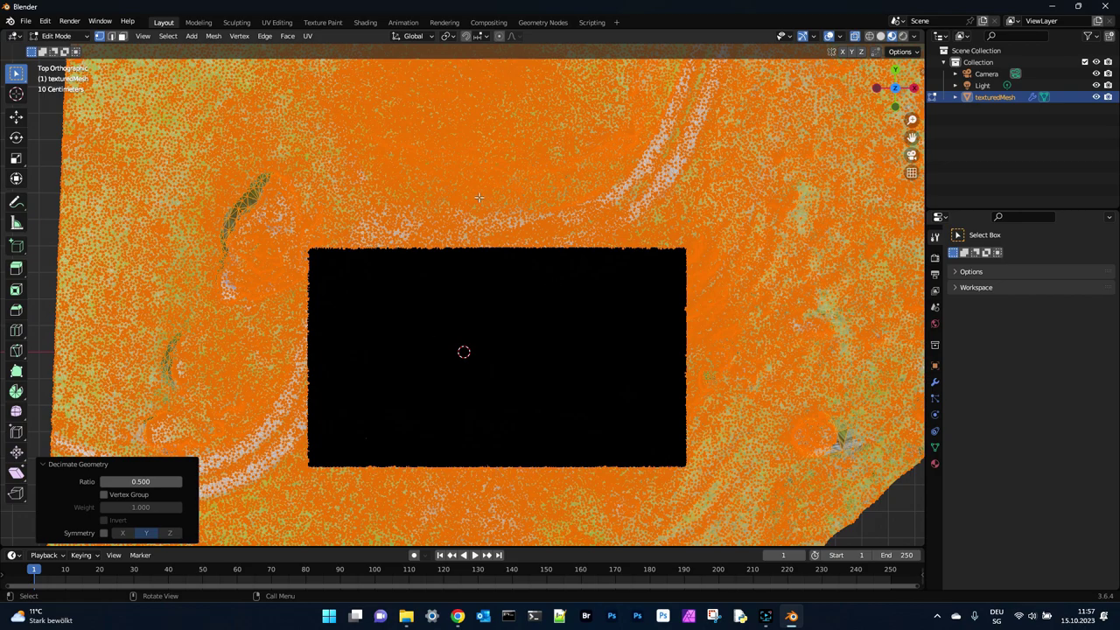
pyautogui.moveTo(892, 93); pyautogui.dragTo(884, 102)
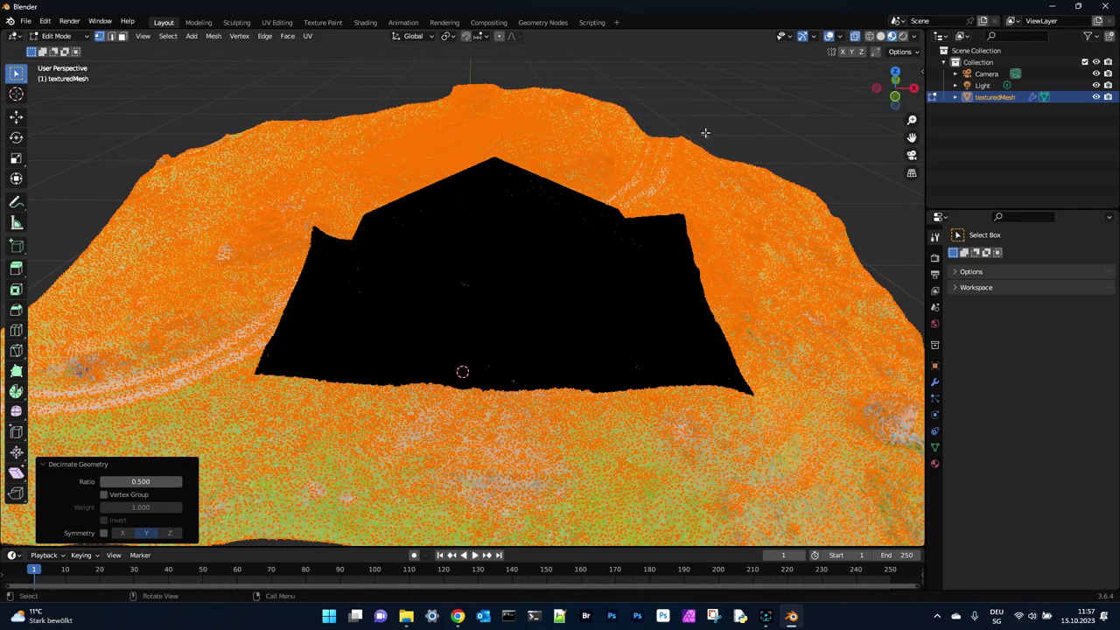
# Deselect the whole mesh and switch from Edit Mode back to Object Mode.
pyautogui.click(762, 118)
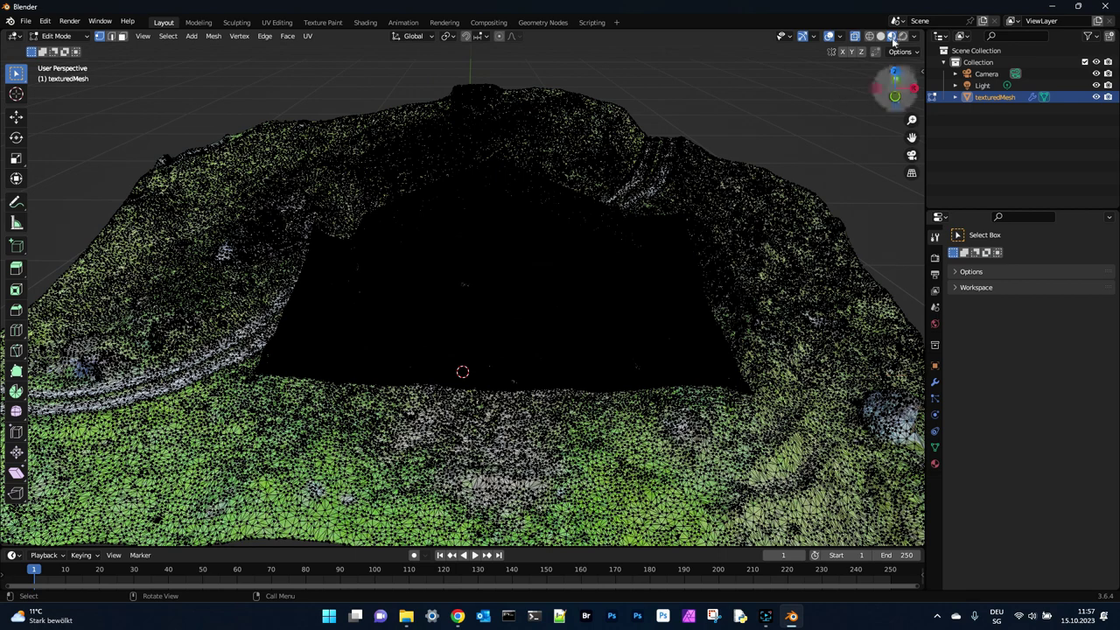
pyautogui.click(56, 37)
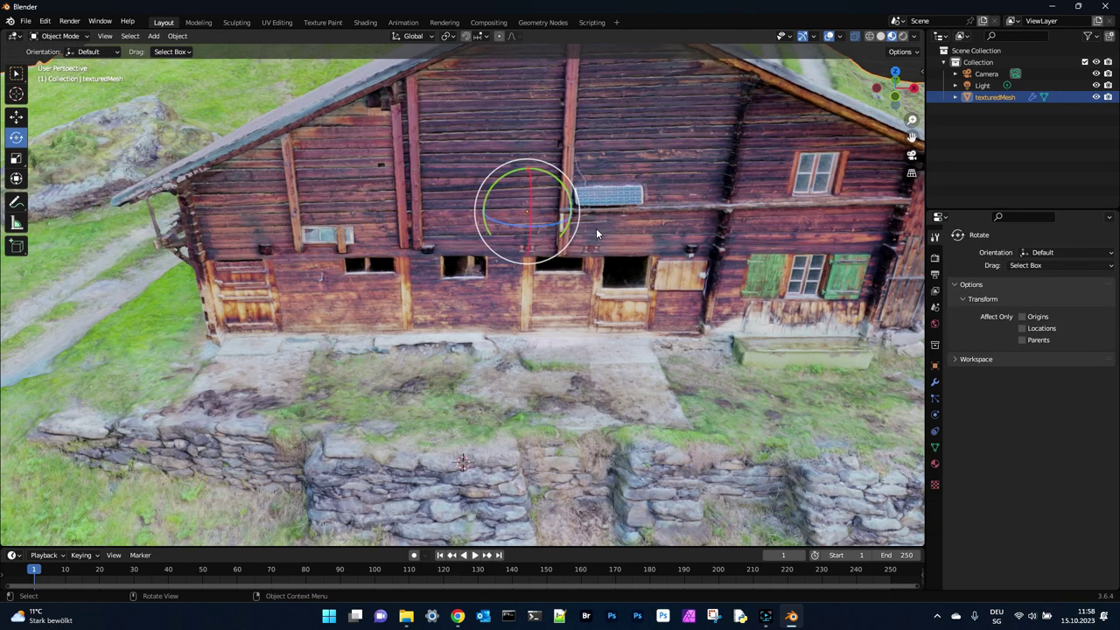
pyautogui.scroll(-6, 622, 216)
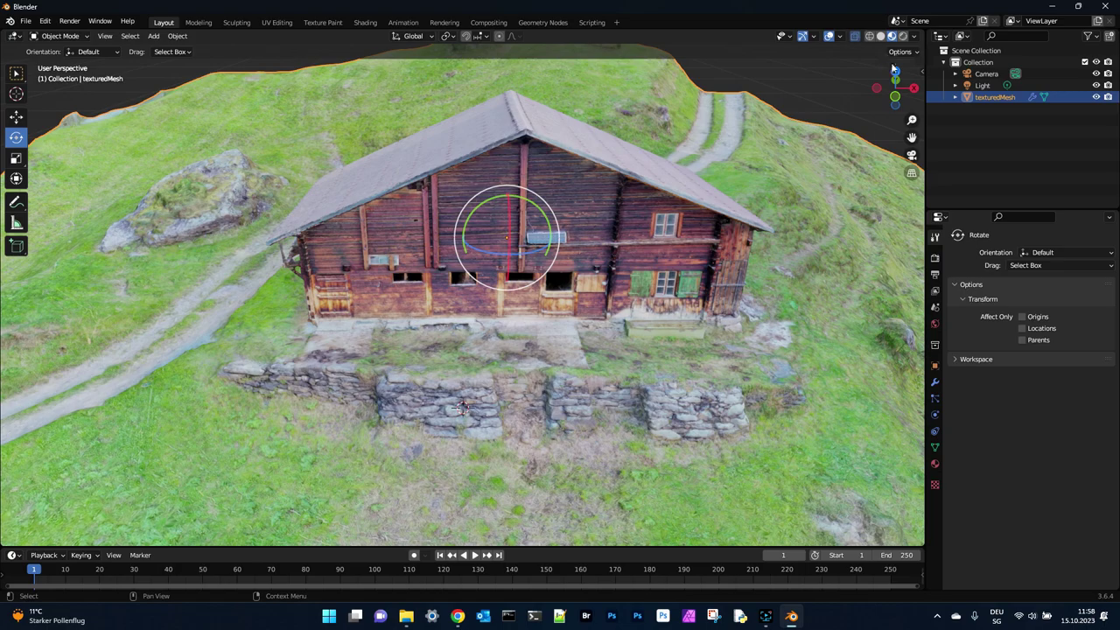
pyautogui.moveTo(894, 99)
pyautogui.mouseDown()
pyautogui.moveTo(863, 107)
pyautogui.moveTo(821, 66)
pyautogui.moveTo(839, 115)
pyautogui.moveTo(872, 122)
pyautogui.moveTo(844, 83)
pyautogui.moveTo(875, 103)
pyautogui.mouseUp()
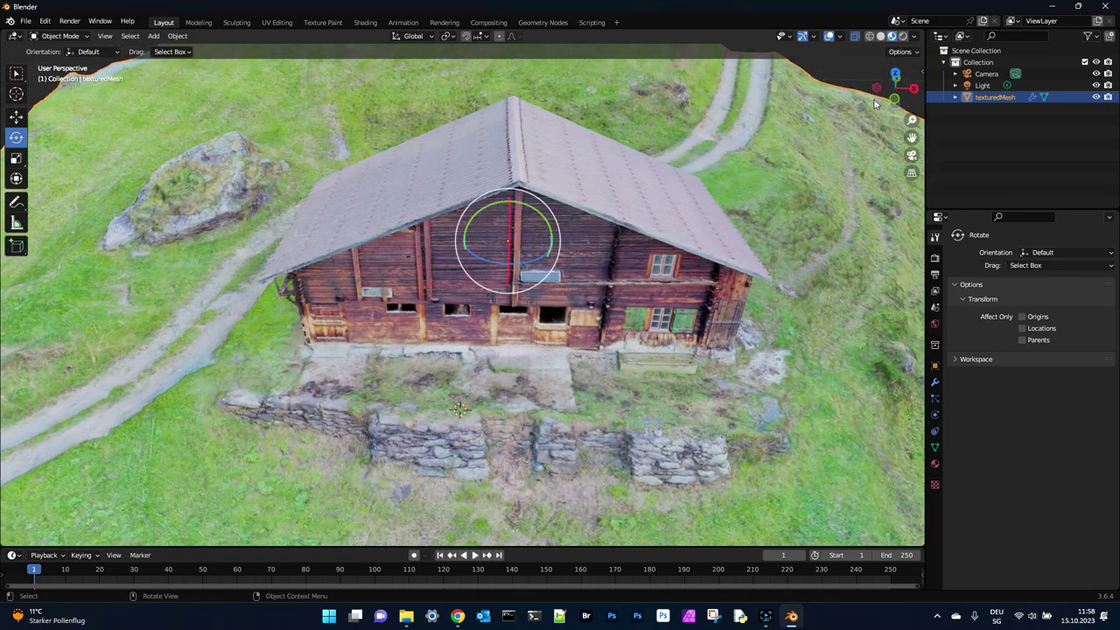
# Switch to File Explorer to check barn.zip's new 97.5 MB size.
pyautogui.hotkey('alt', 'Tab')
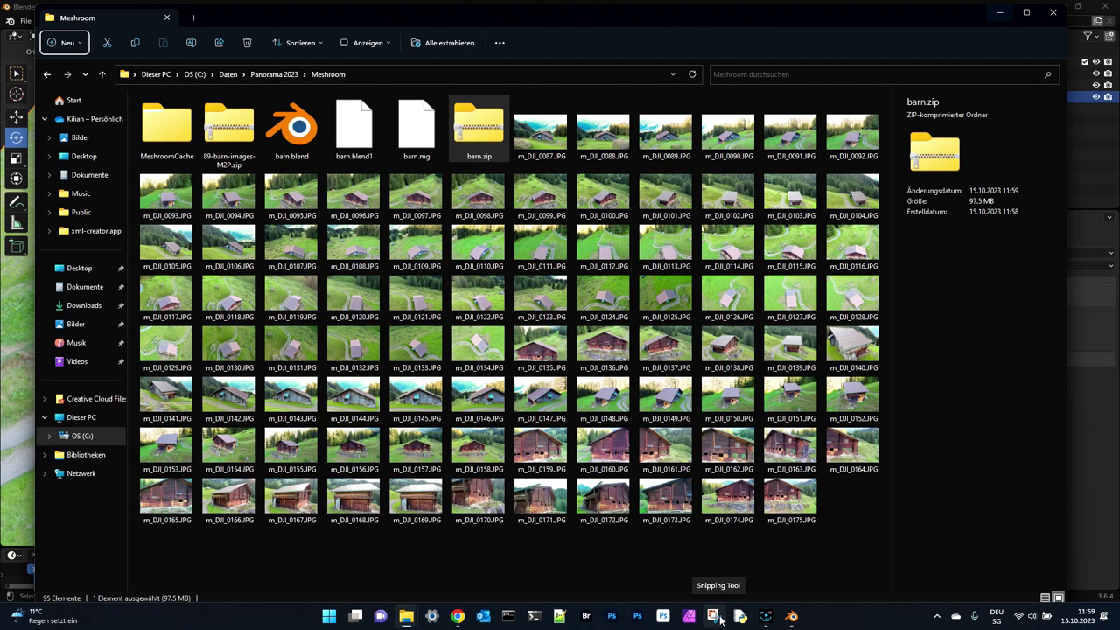